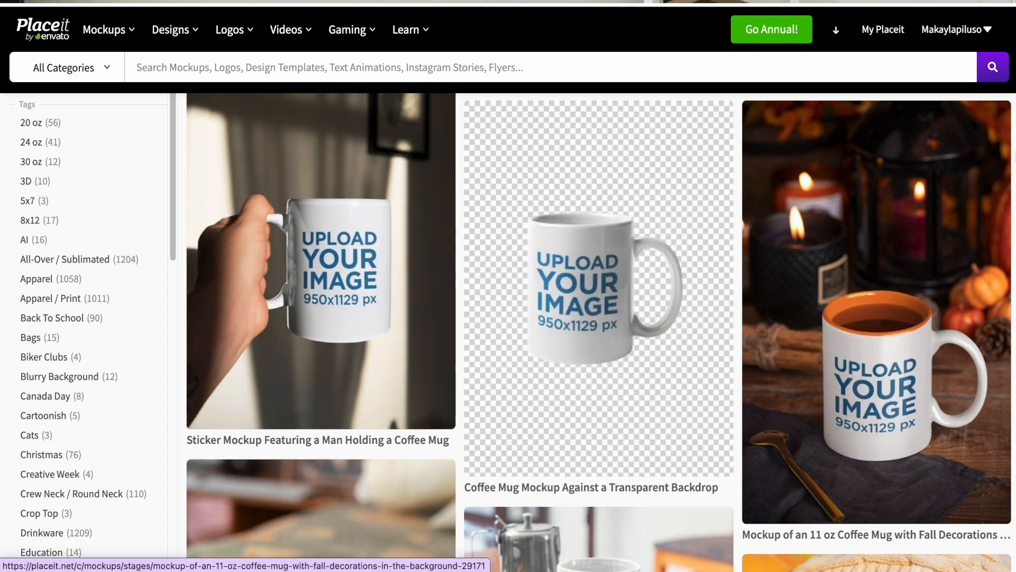
Browse the coffee mug mockups to examine the available scenes and models
scroll(599, 332, "down", 8)
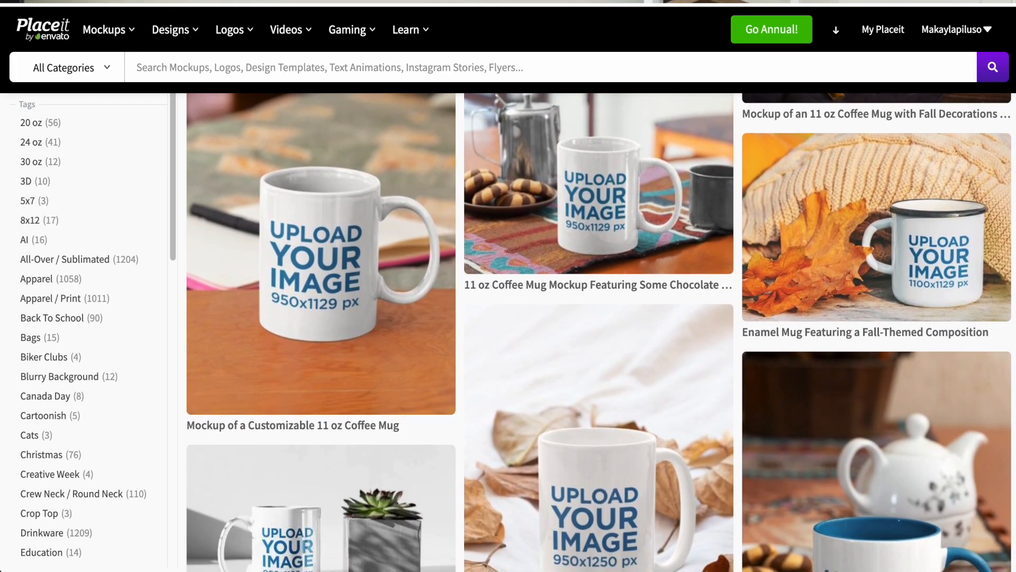
scroll(599, 332, "up", 1)
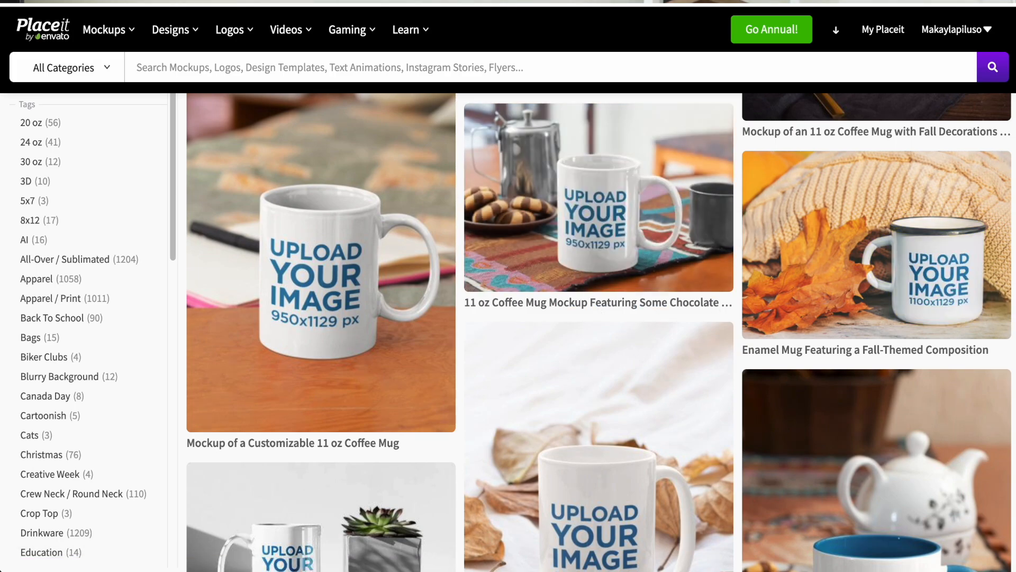
scroll(369, 417, "down", 10)
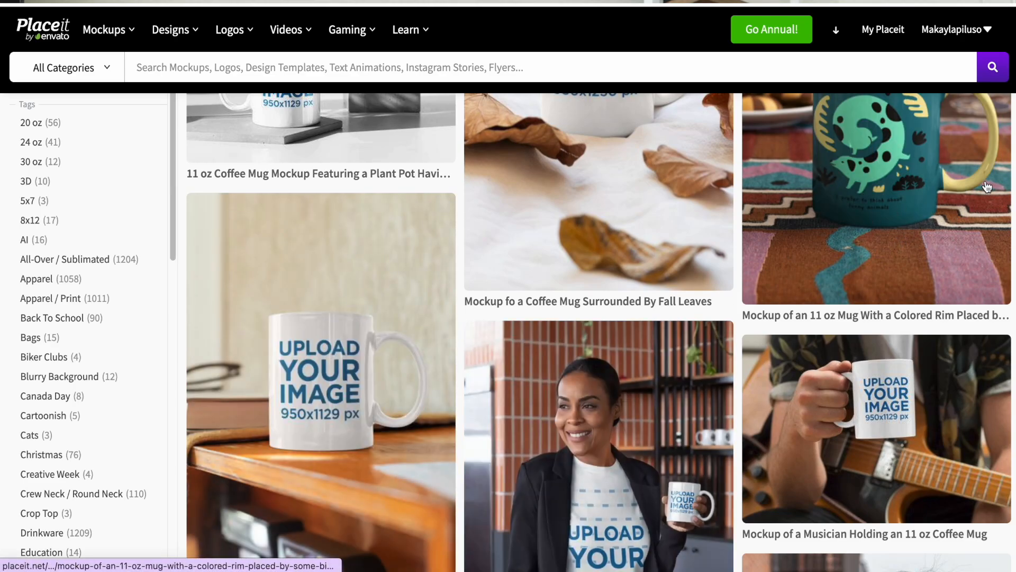
scroll(1013, 225, "down", 5)
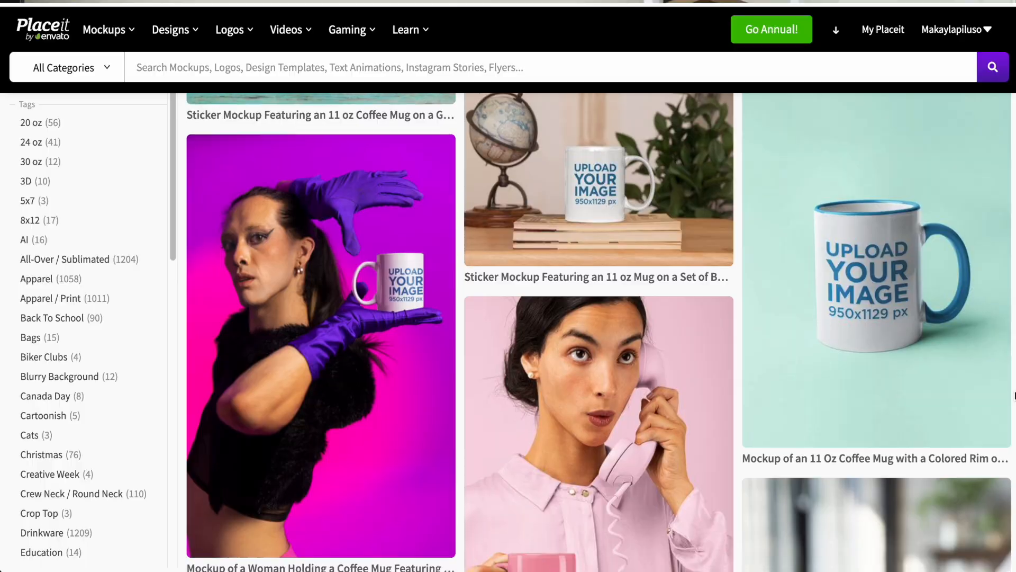
scroll(1015, 395, "down", 2)
scroll(1015, 396, "up", 2)
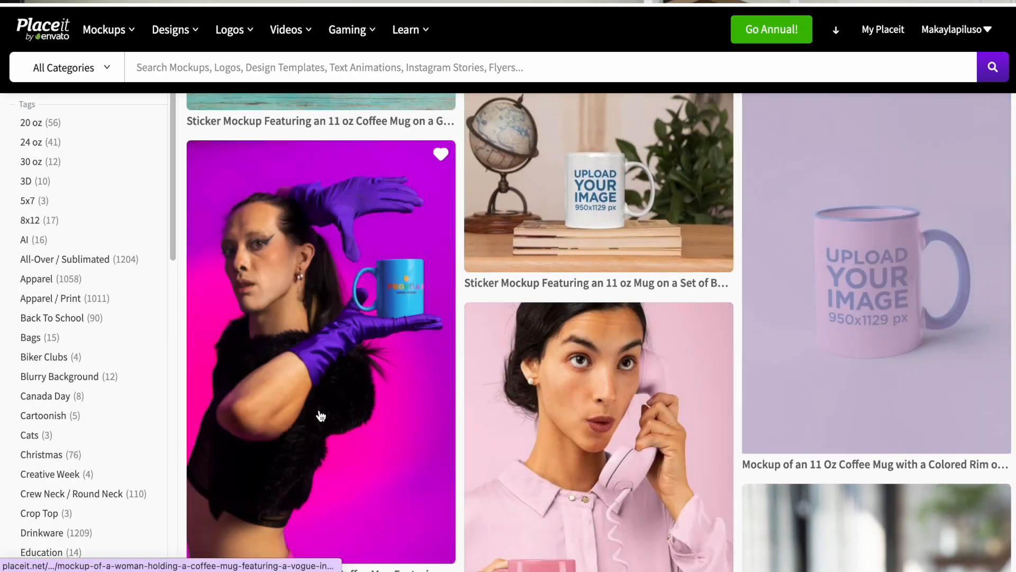
left_click(320, 415)
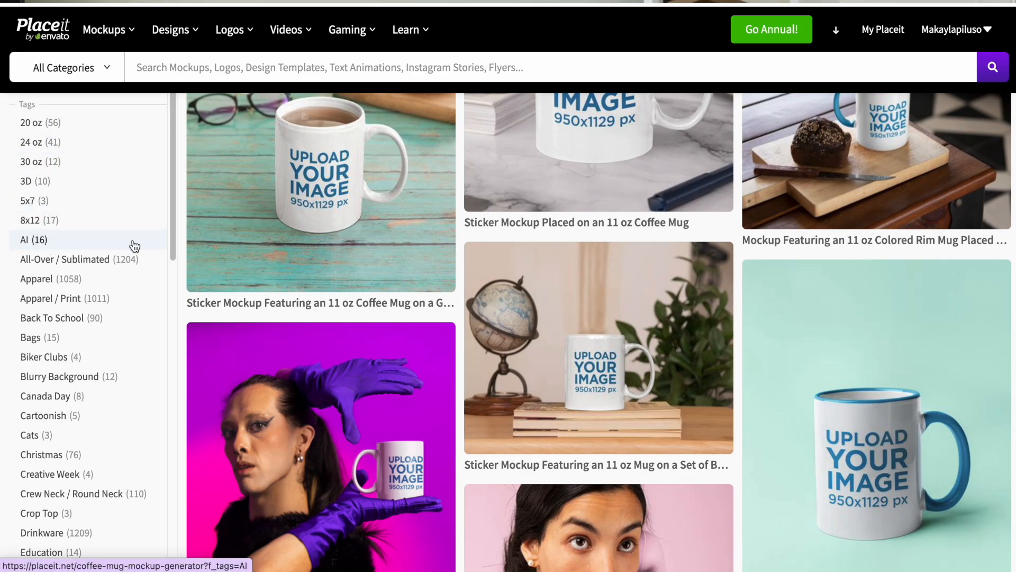
Filter the coffee mug mockups by the Back To School tag and look through the matching designs
scroll(137, 235, "down", 2)
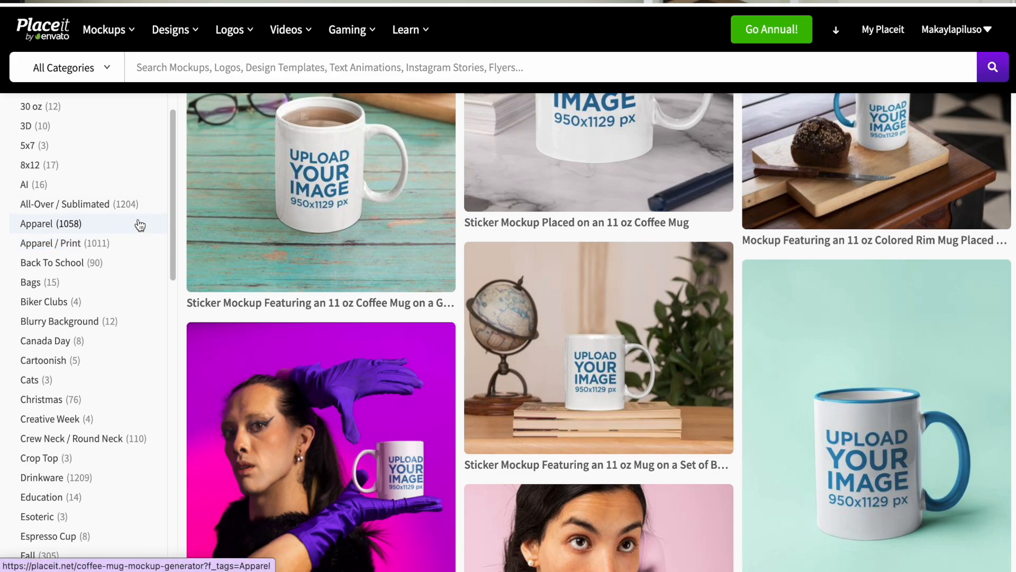
left_click(132, 270)
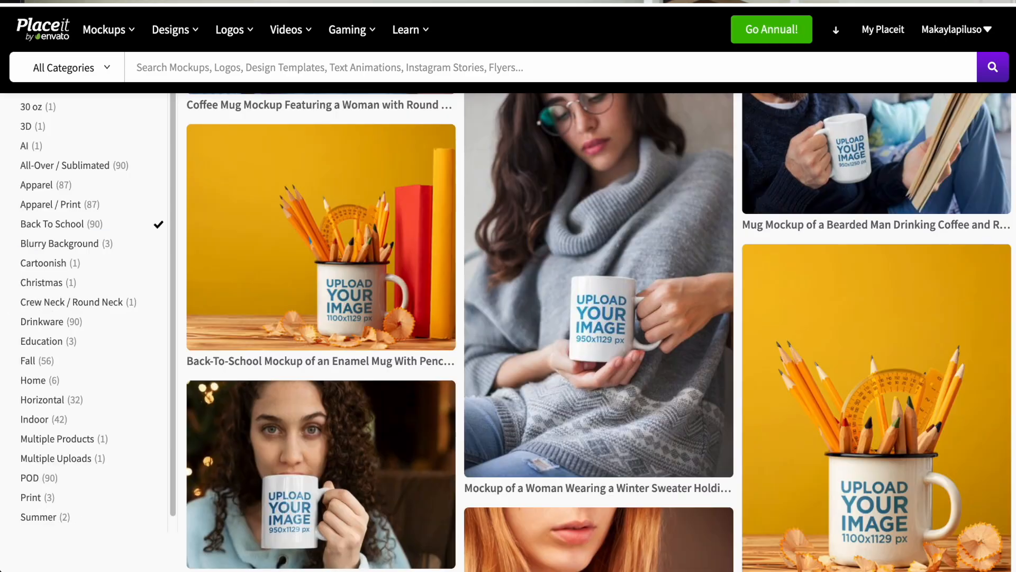
scroll(840, 268, "down", 2)
mouse_move(840, 267)
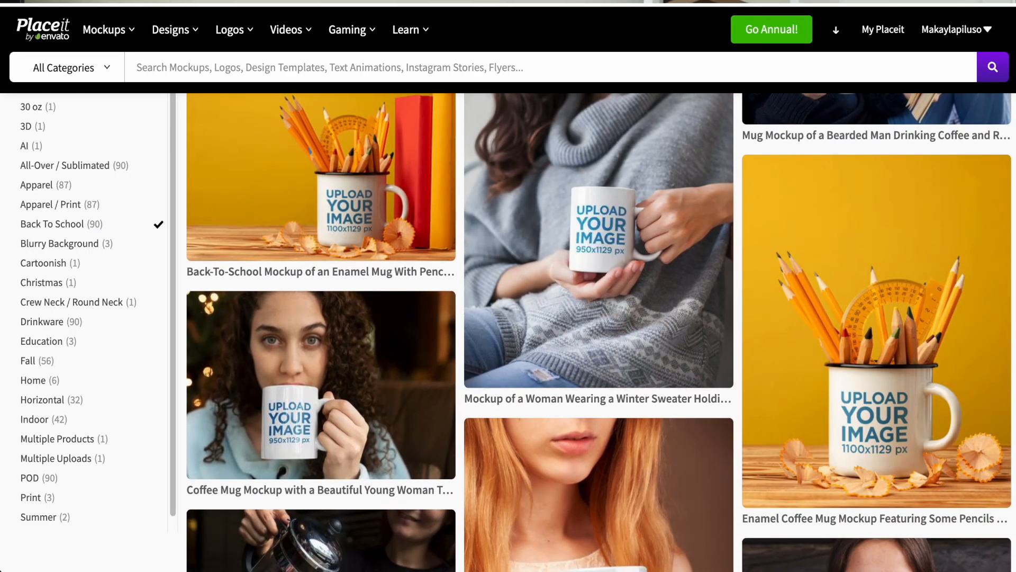
scroll(598, 332, "down", 3)
scroll(599, 331, "down", 4)
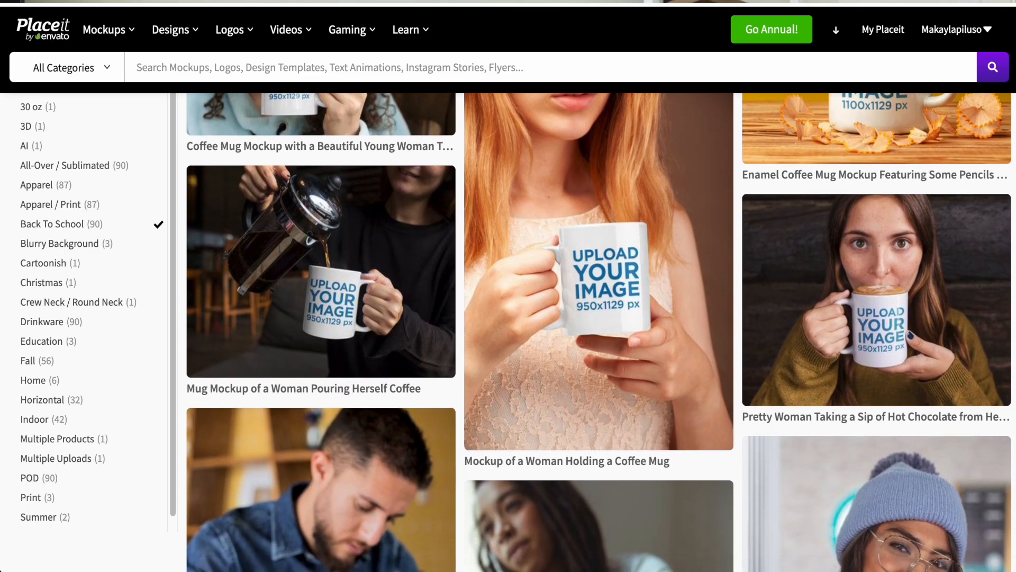
mouse_move(979, 321)
scroll(289, 346, "down", 7)
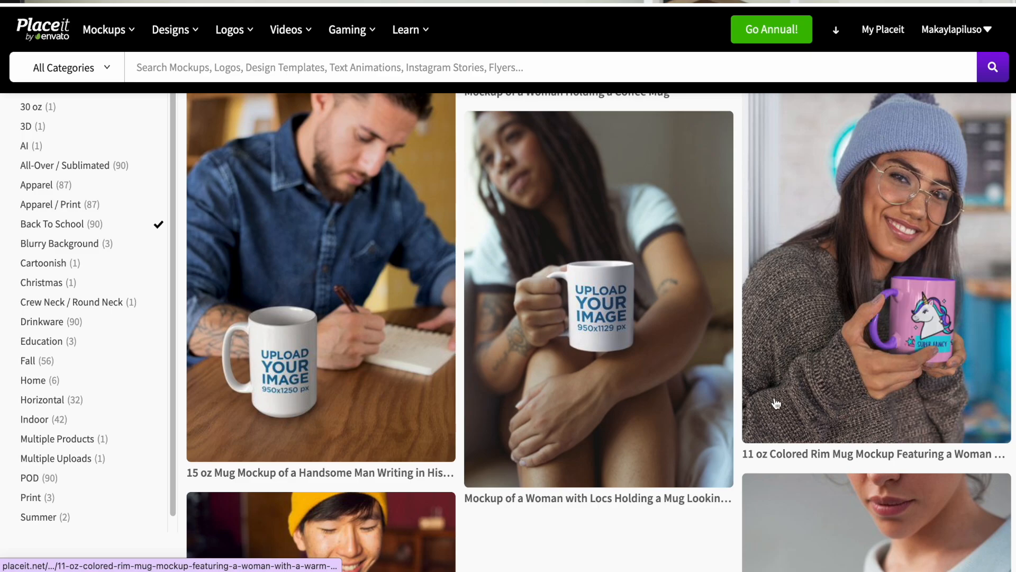
scroll(933, 382, "down", 10)
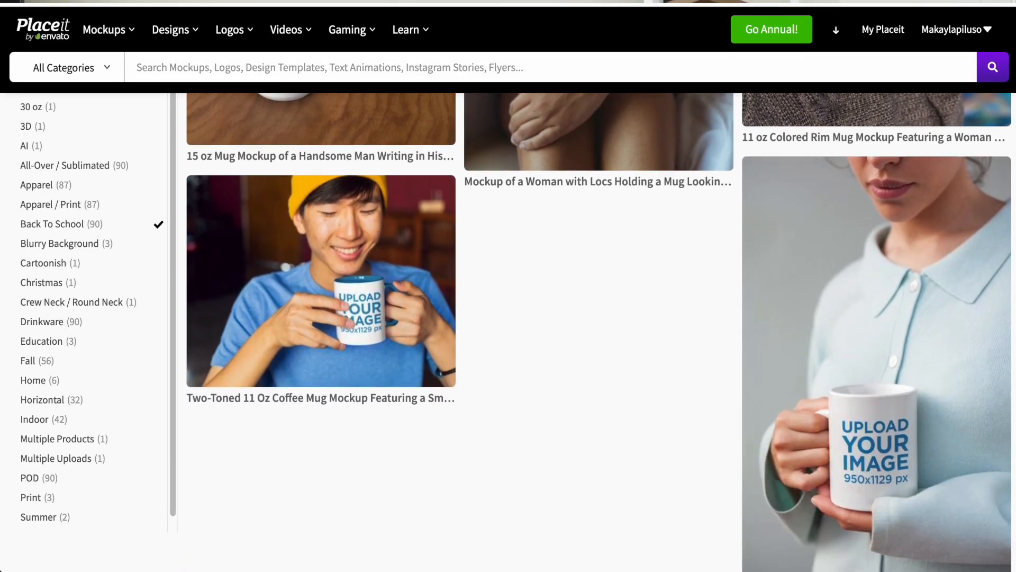
left_click(567, 545)
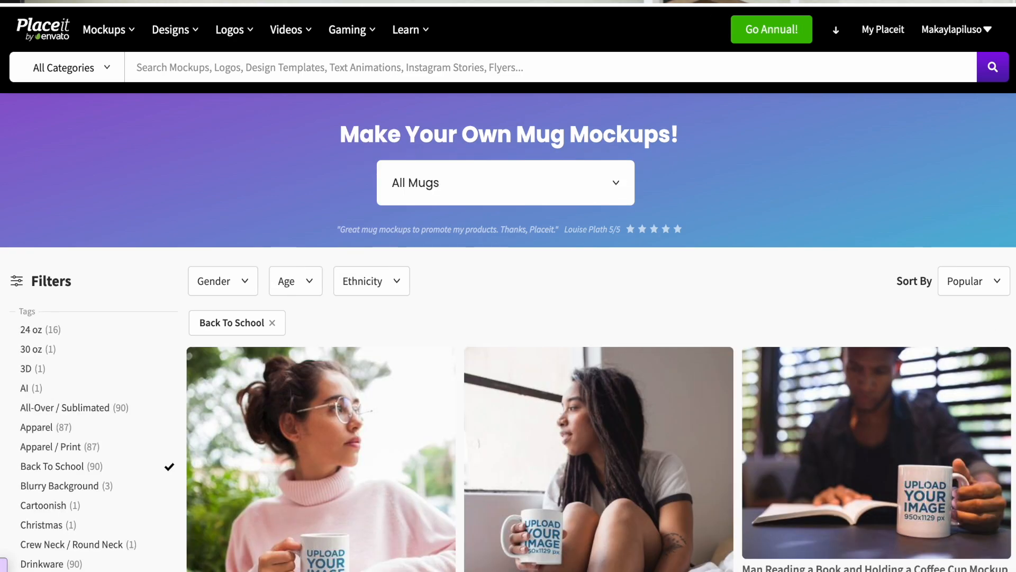
scroll(1013, 147, "down", 15)
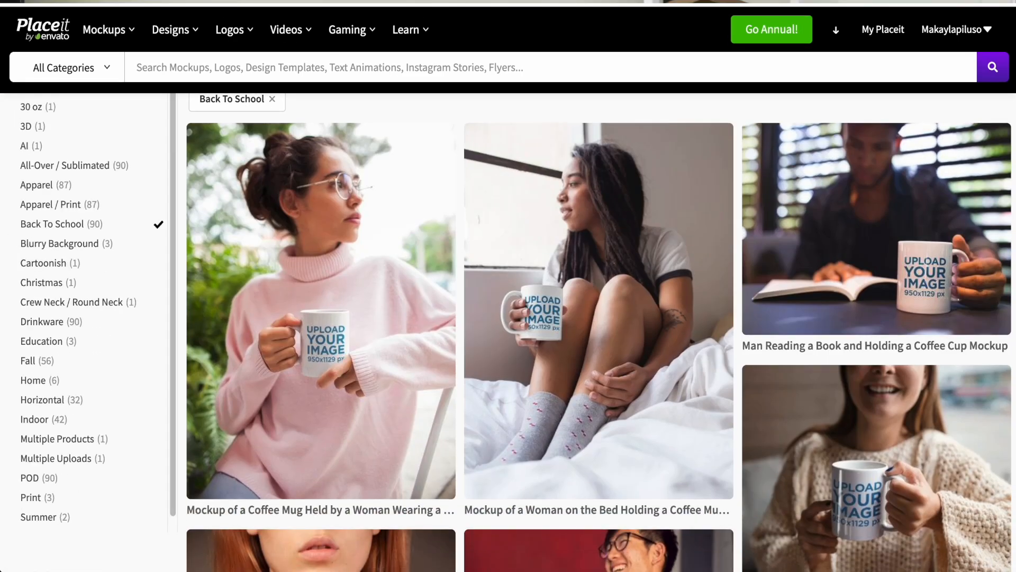
scroll(1014, 147, "down", 5)
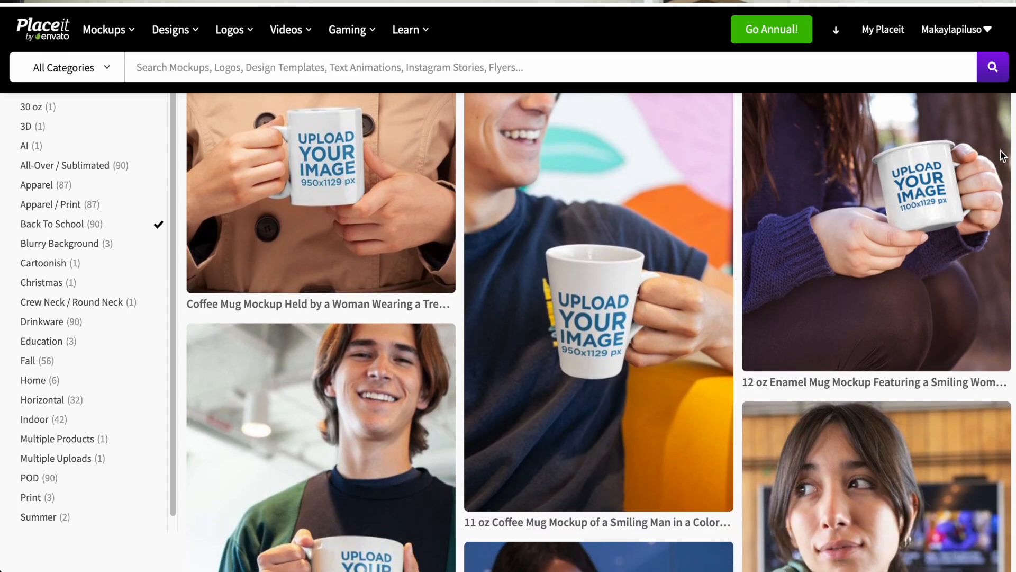
Search the template library for "sweatshirt mockups"
mouse_move(133, 32)
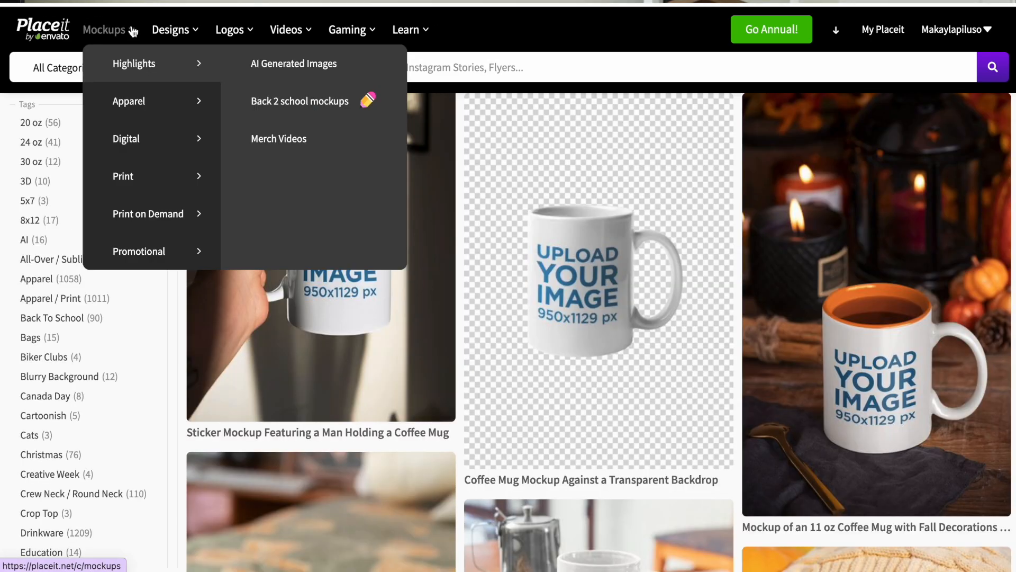
mouse_move(132, 214)
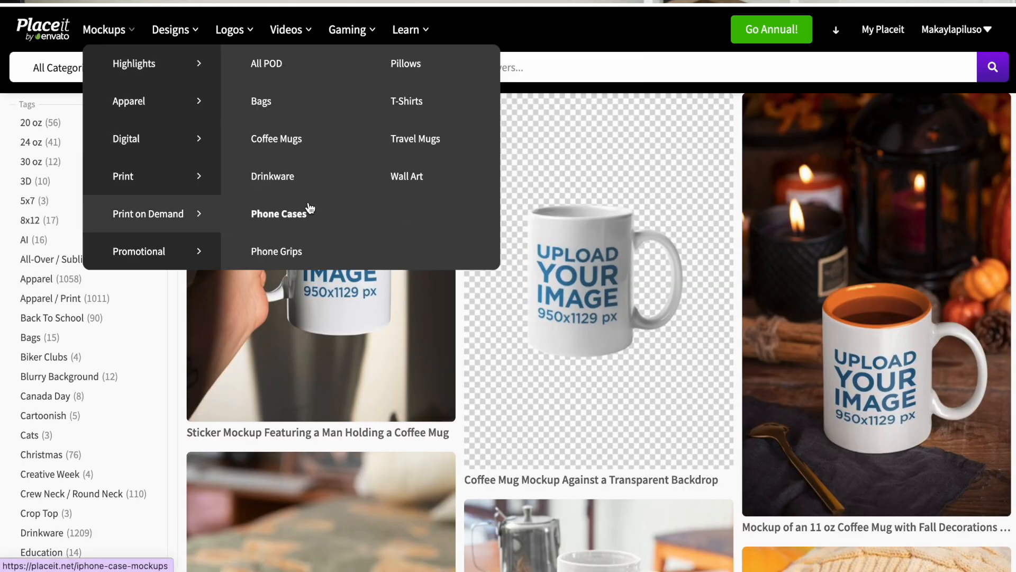
left_click(537, 68)
type("sweatsh")
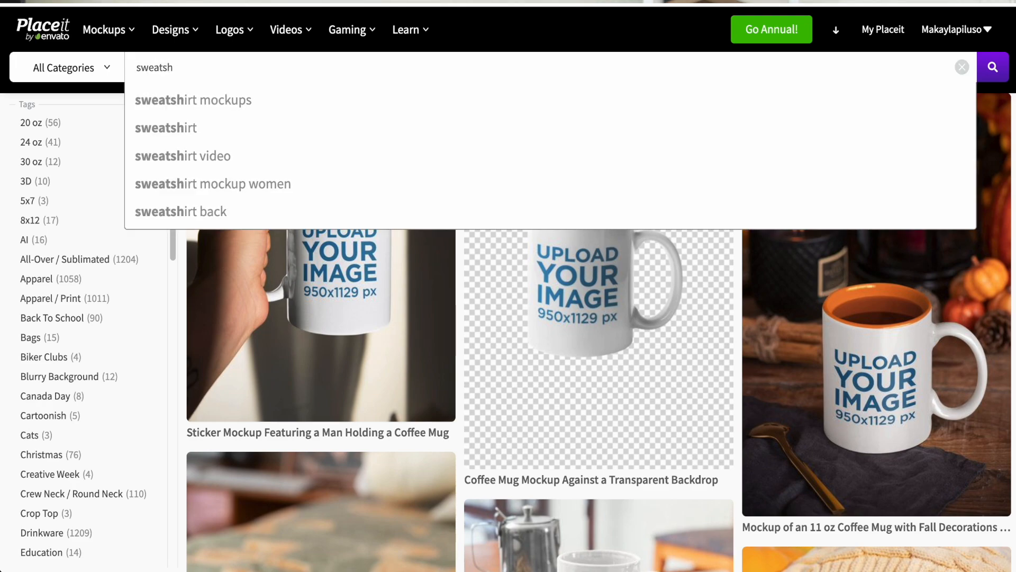
left_click(494, 110)
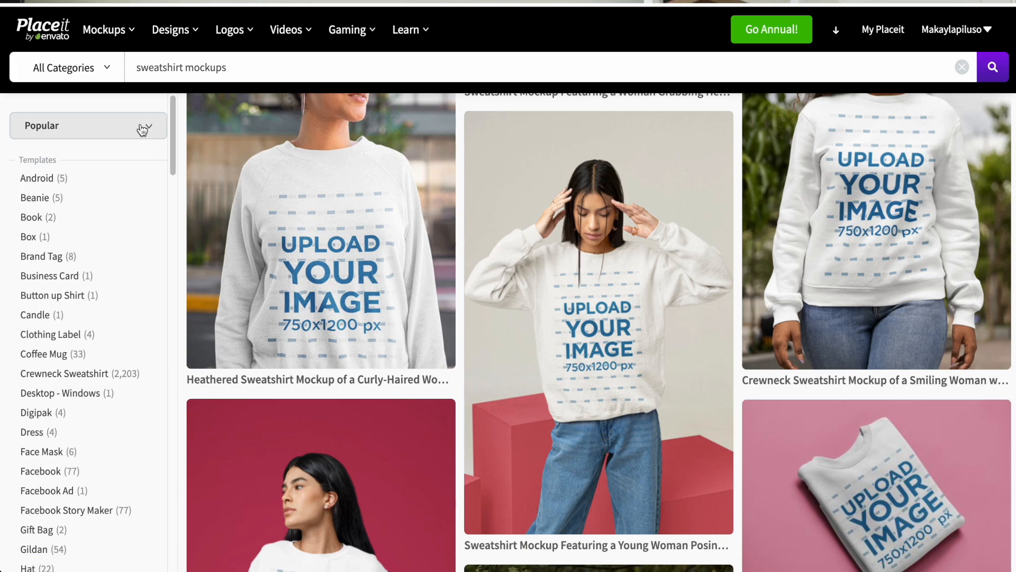
Examine the sort options and the template, gender, age, ethnicity and tag filters for the sweatshirt mockups
left_click(143, 129)
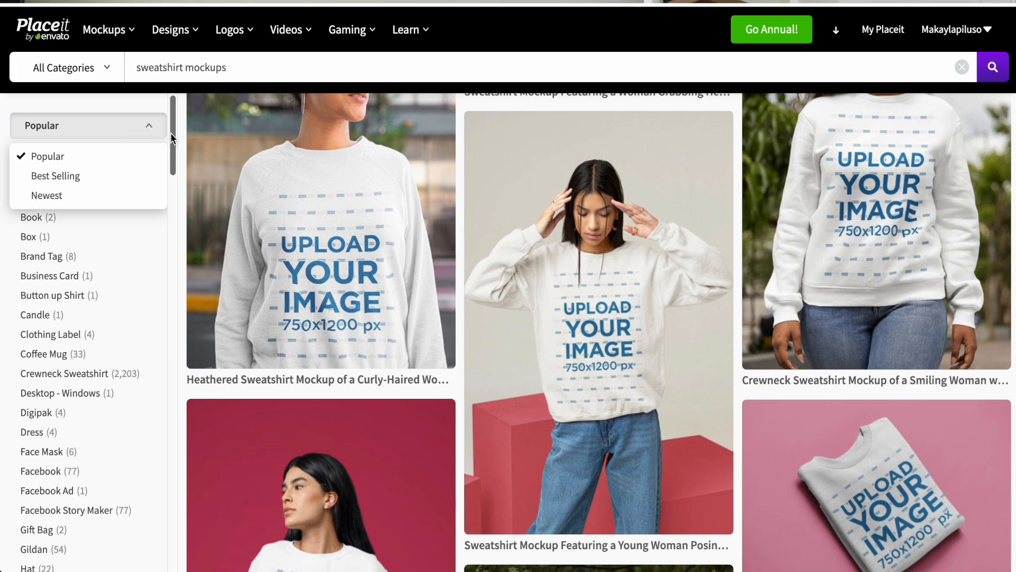
left_click(157, 127)
left_click_drag(169, 139, 168, 291)
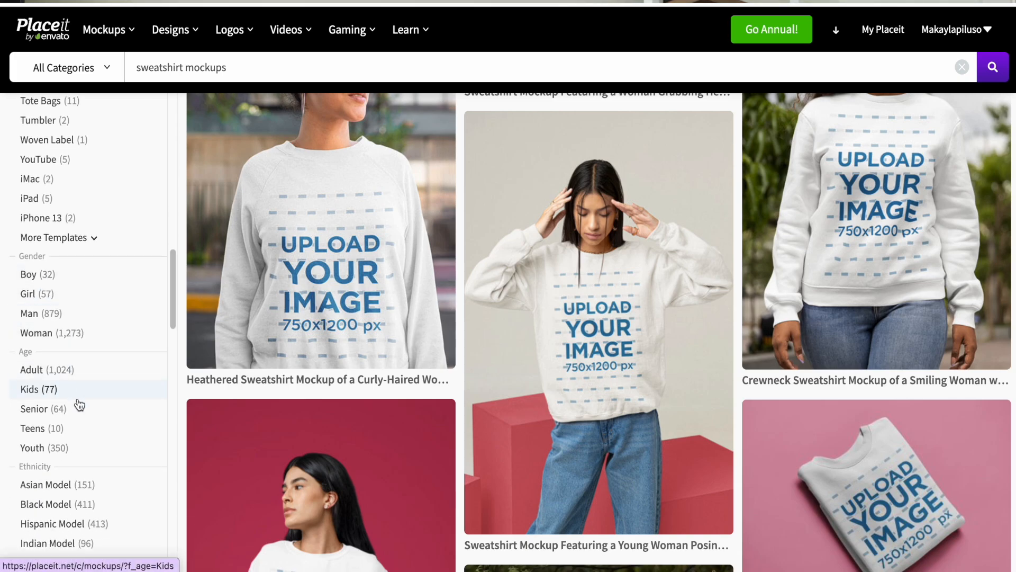
left_click_drag(173, 294, 172, 344)
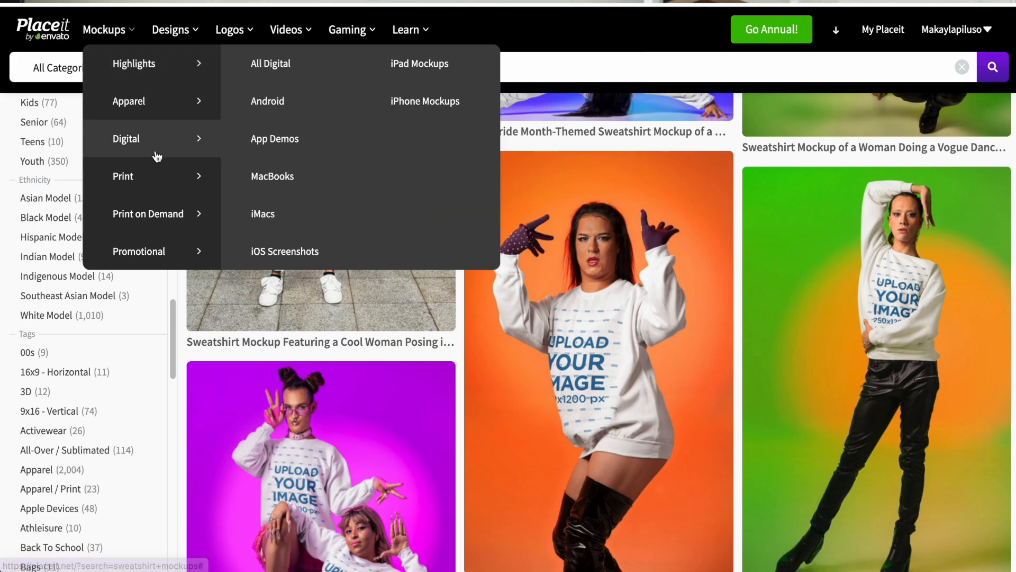
Open the Wall Art mockups in the Print on Demand category and browse the art print and framed poster designs
mouse_move(164, 220)
mouse_move(174, 191)
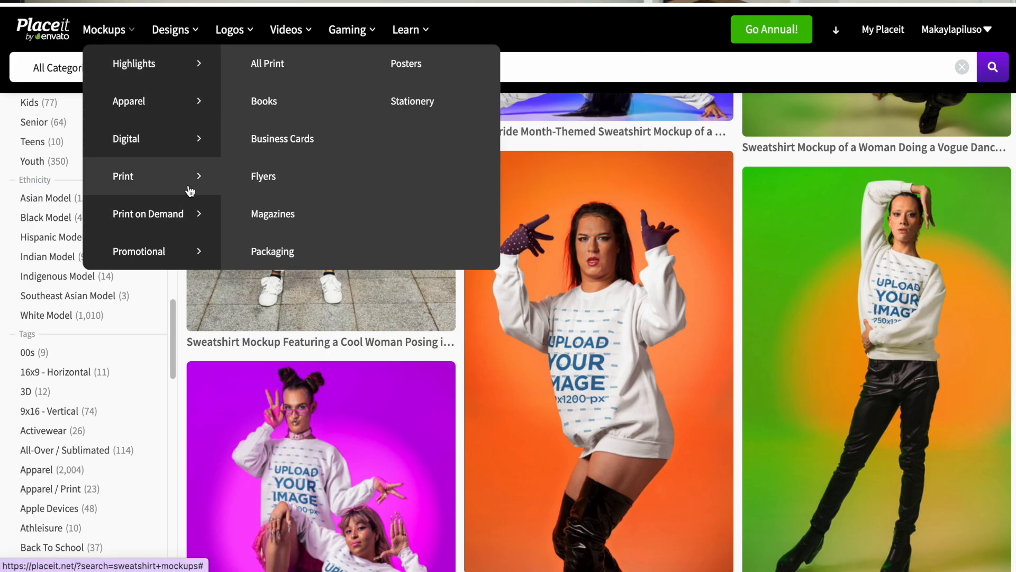
mouse_move(191, 139)
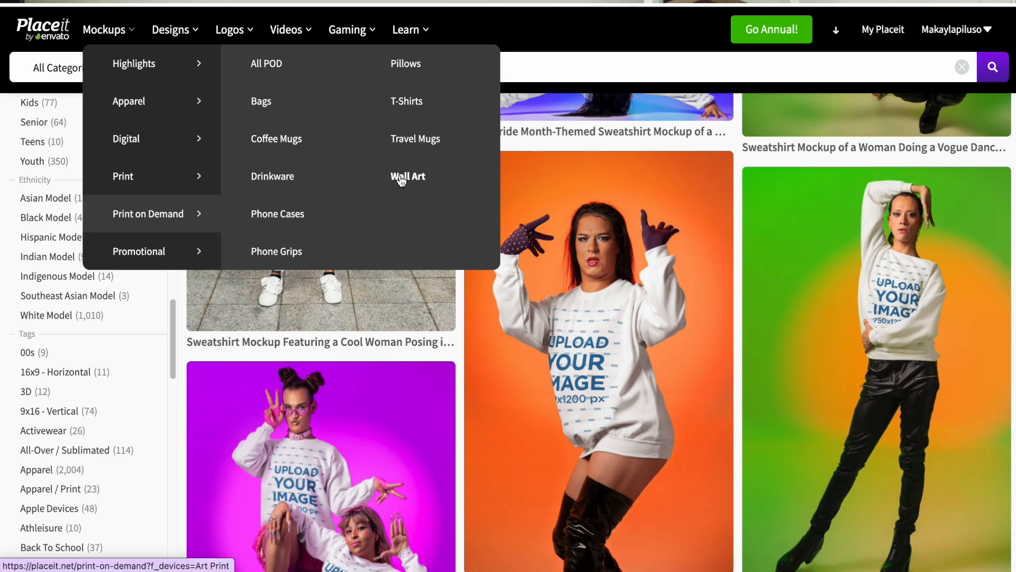
left_click(405, 181)
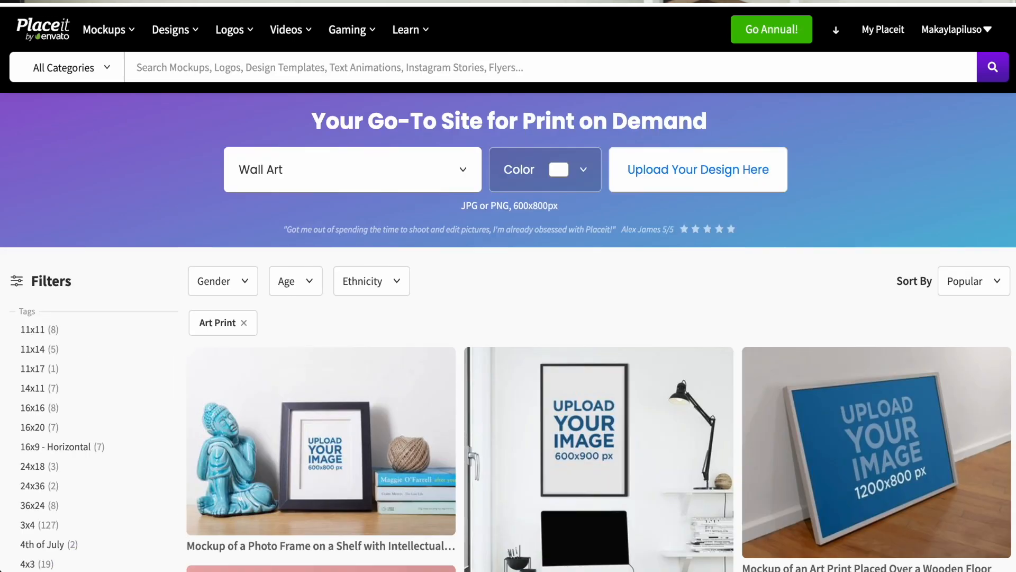
scroll(1006, 217, "down", 15)
scroll(1005, 217, "down", 12)
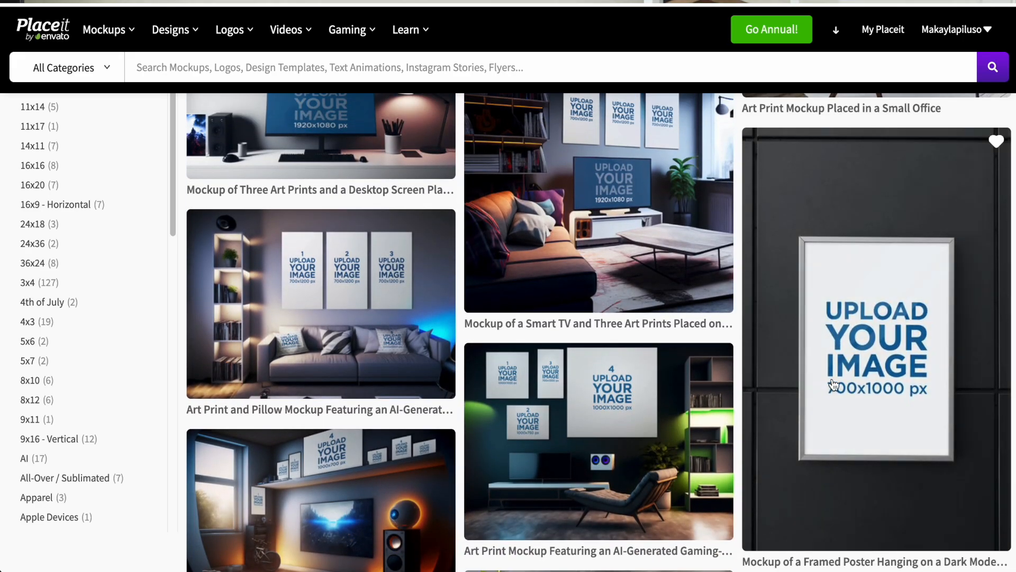
left_click(835, 370)
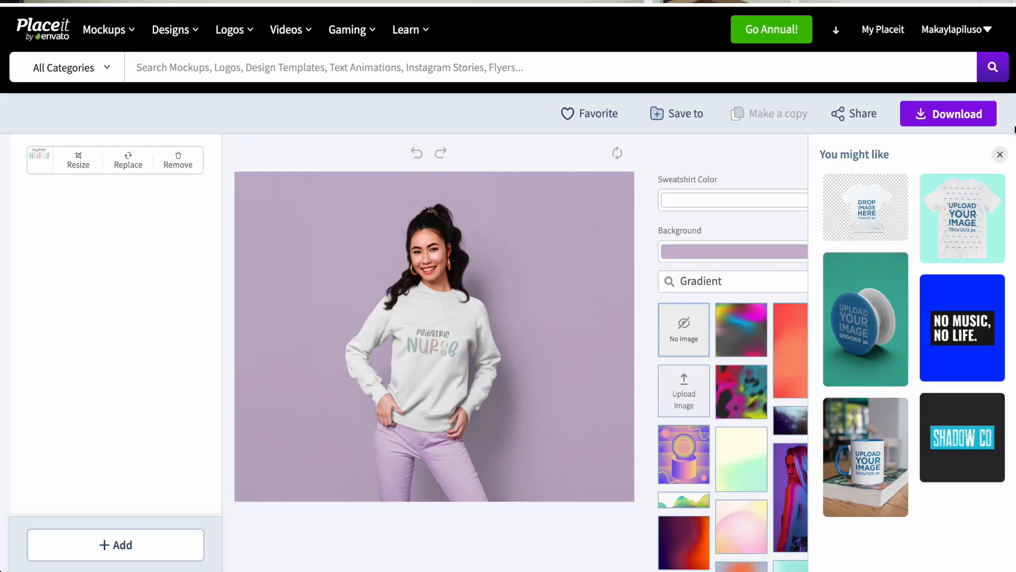
Try the beige and dark brown Earthen Brown swatches on the sweatshirt mockup's background, and set it to light peach pink
scroll(832, 176, "down", 2)
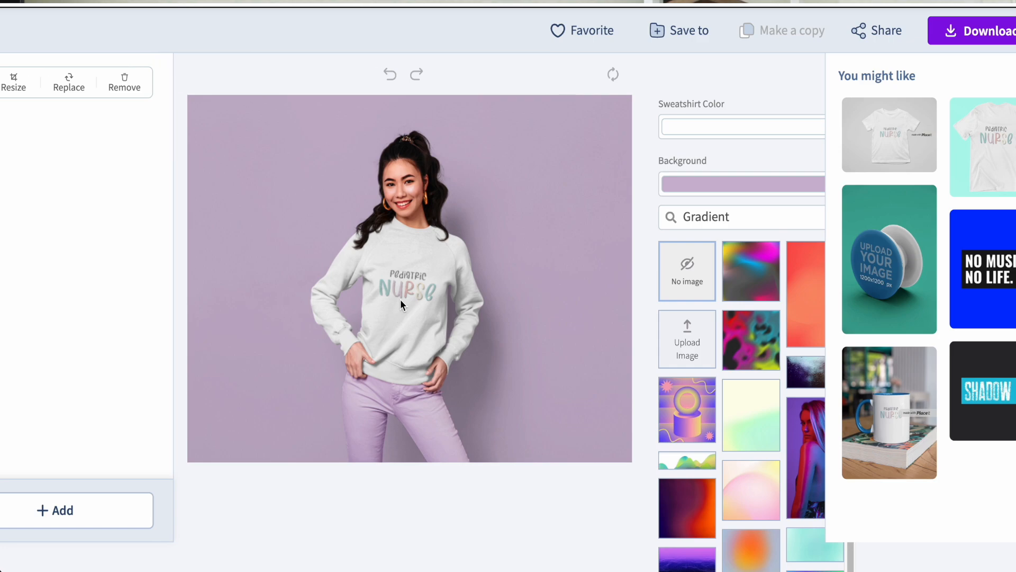
left_click(783, 184)
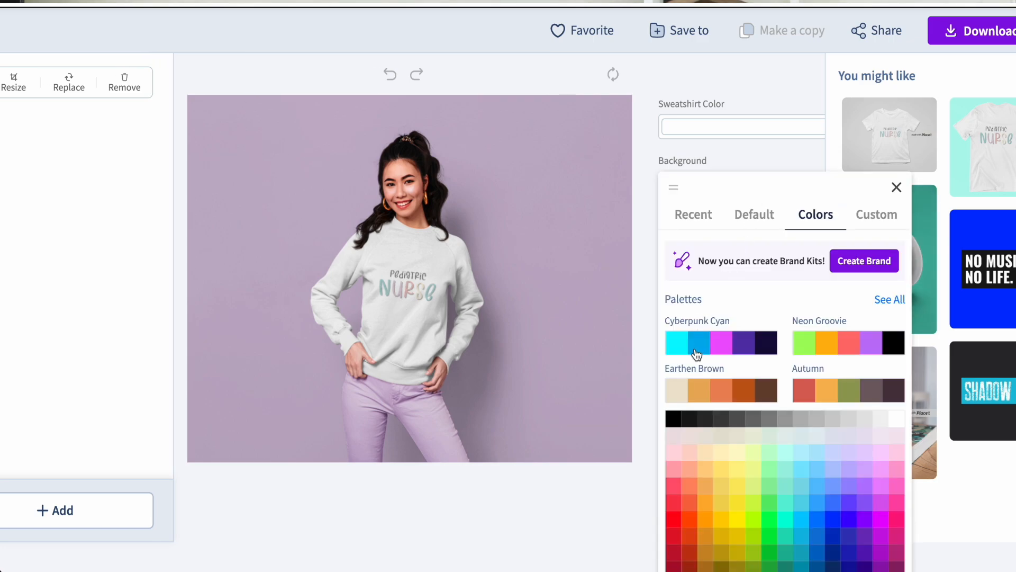
left_click(698, 395)
left_click(685, 394)
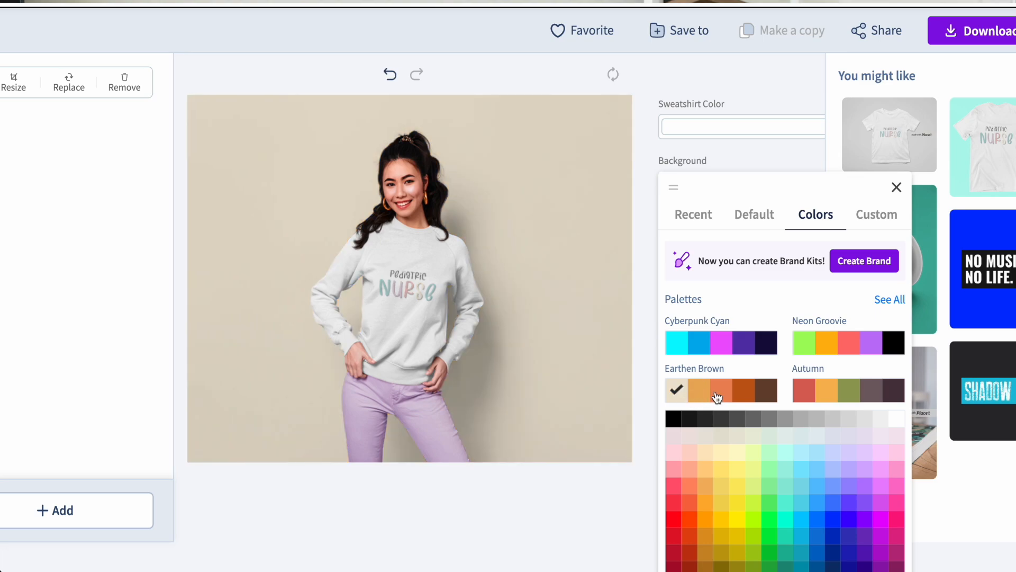
left_click(765, 395)
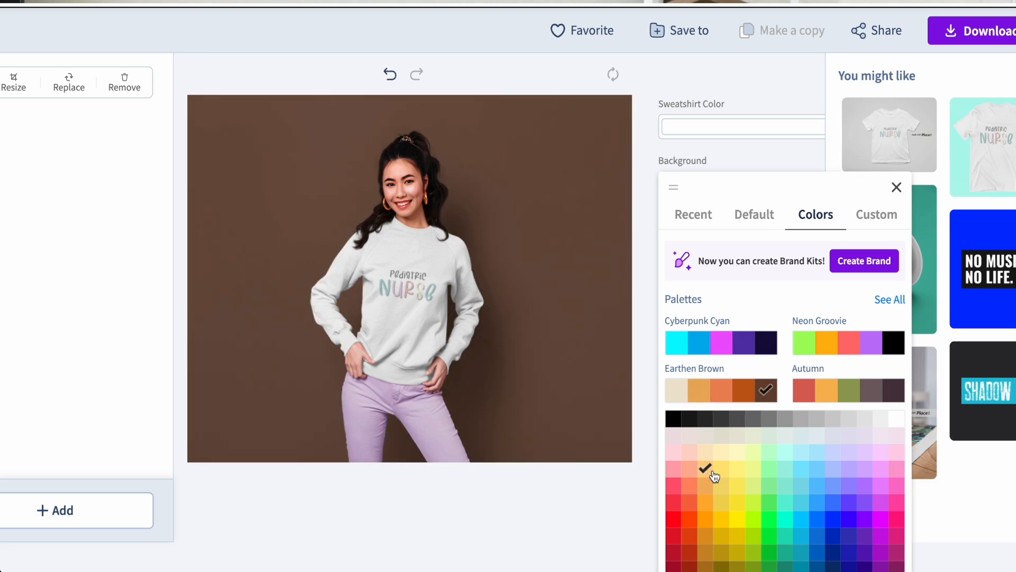
left_click(689, 451)
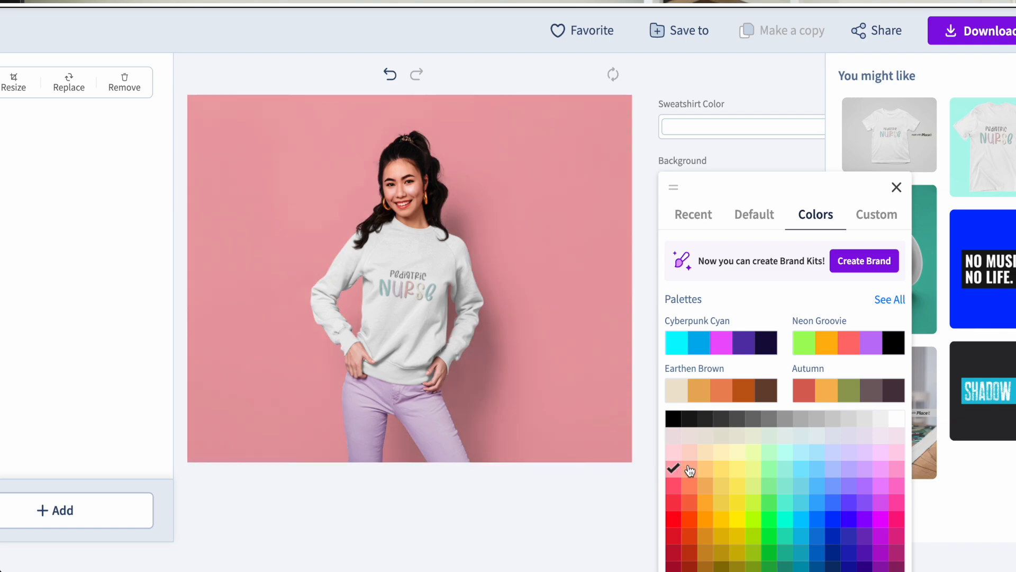
left_click(689, 455)
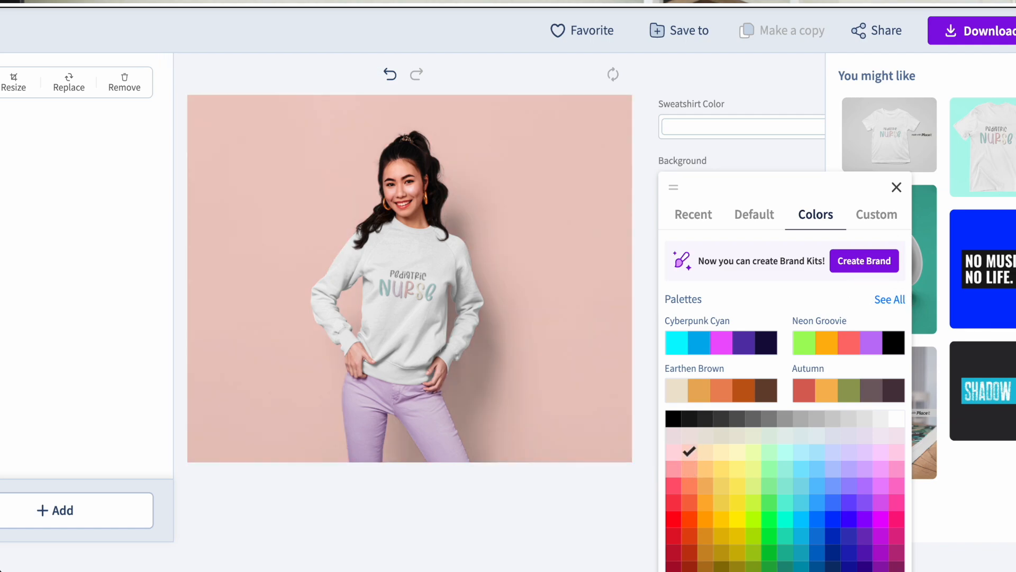
View the full list of background colour palettes and return to the main colour picker
scroll(870, 143, "down", 2)
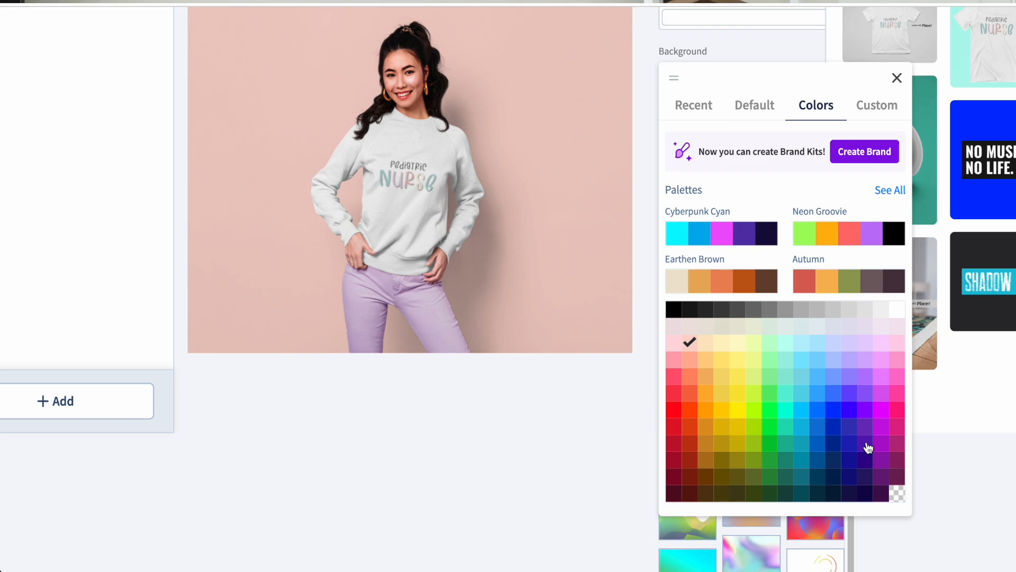
left_click(889, 192)
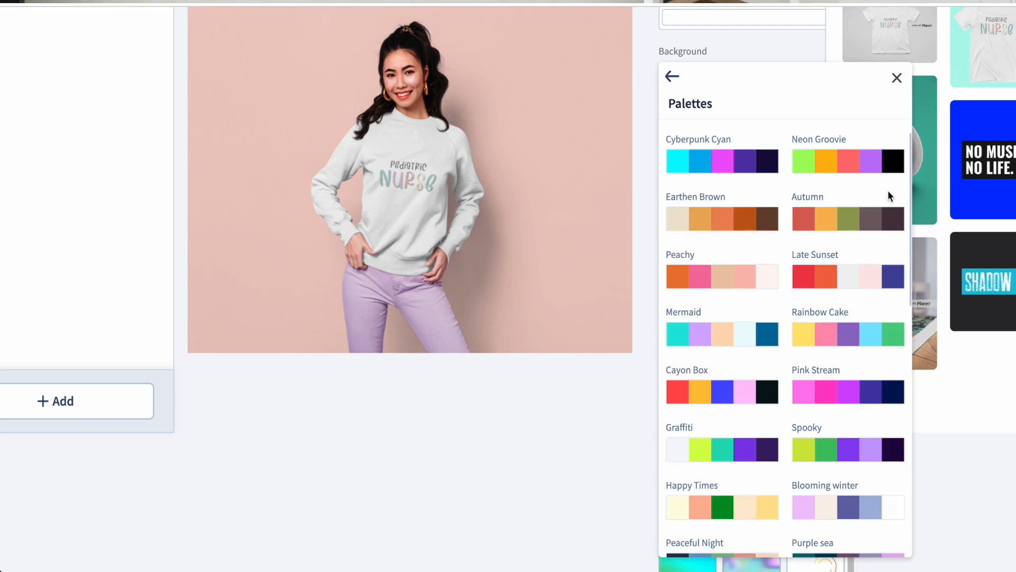
left_click(673, 77)
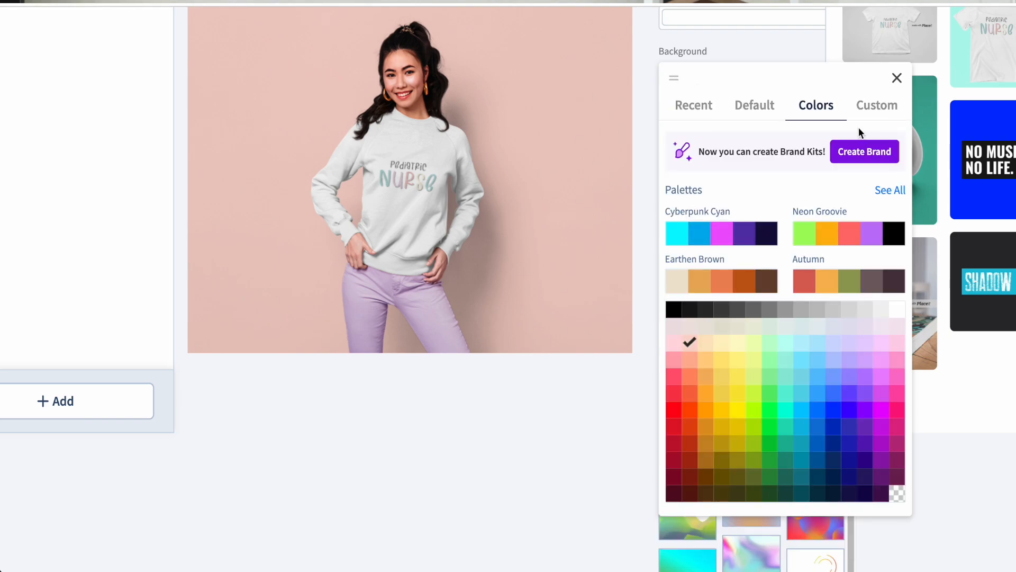
Try a custom shade for the sweatshirt mockup's background, and set the background to the lilac swatch of the Mermaid palette
left_click(861, 112)
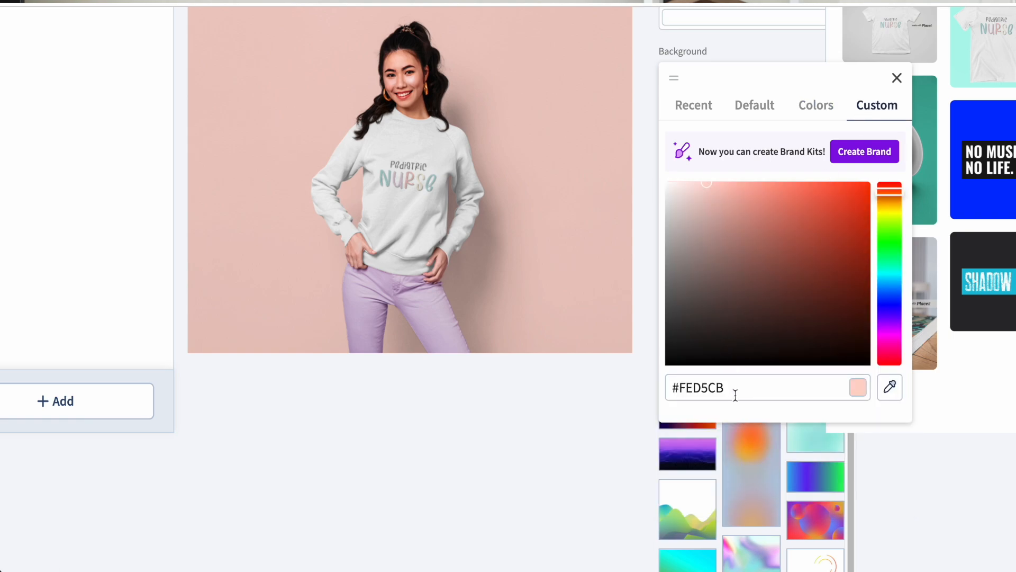
left_click_drag(699, 192, 763, 98)
left_click(815, 106)
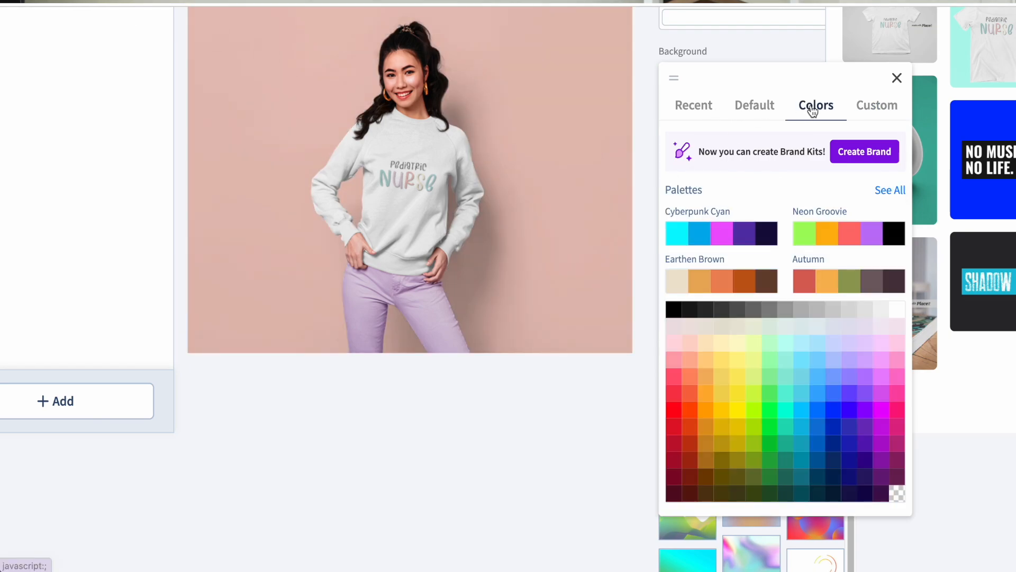
left_click(892, 190)
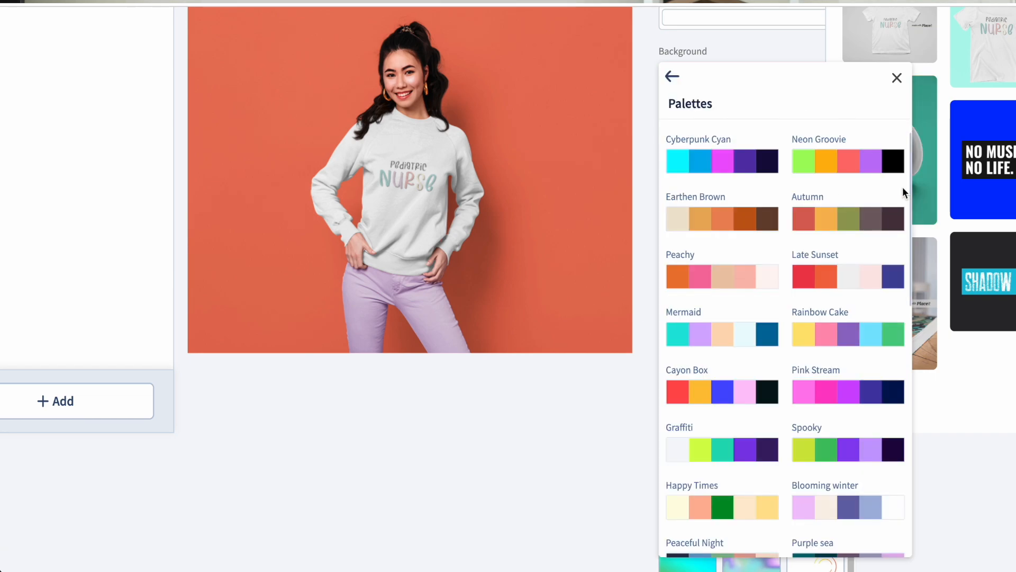
left_click(704, 338)
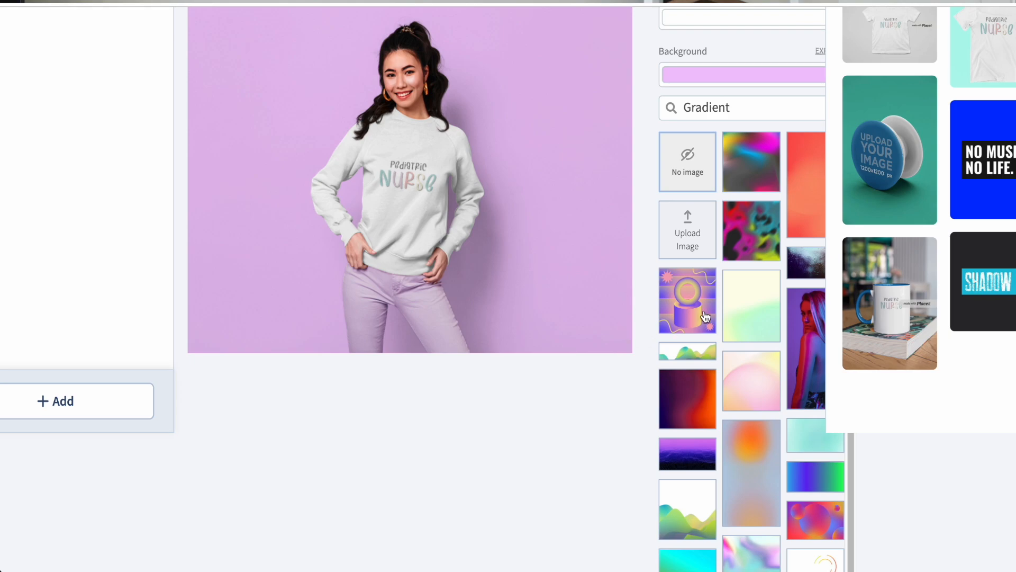
Try the yellow-green and pink circle Gradient images on the mockup's background, and apply the colourful green and blue wave image
left_click(744, 311)
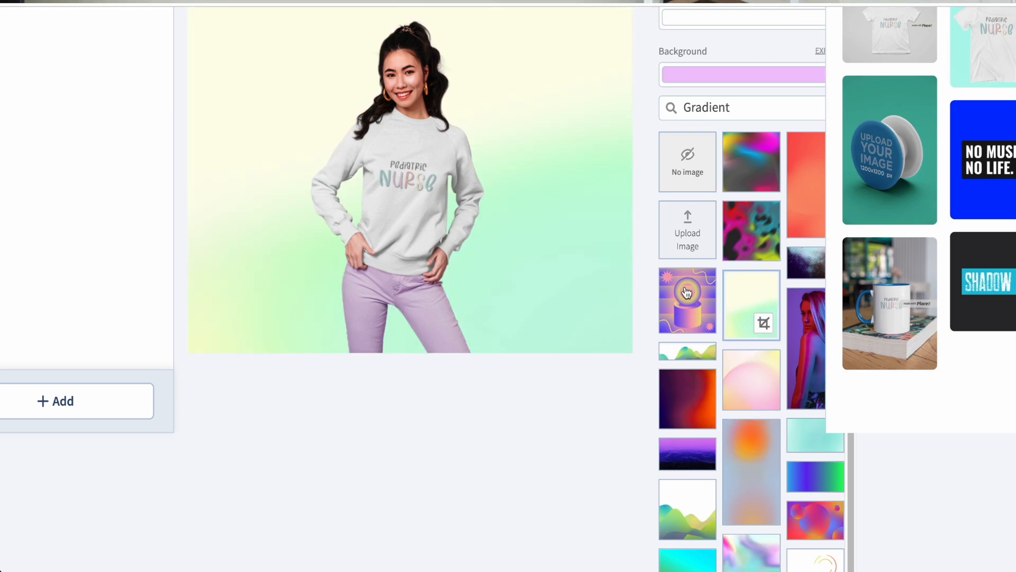
left_click(739, 401)
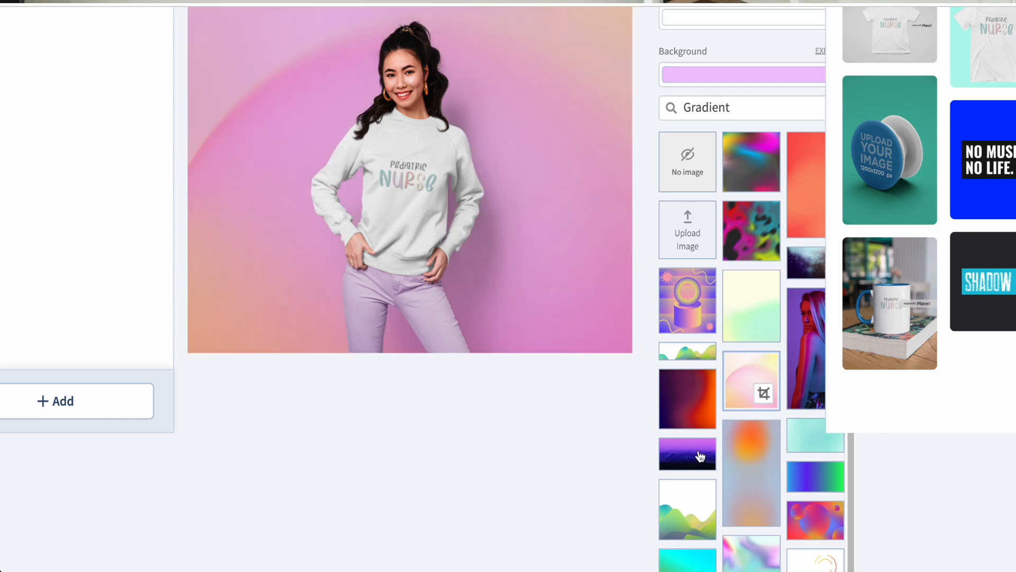
left_click(712, 508)
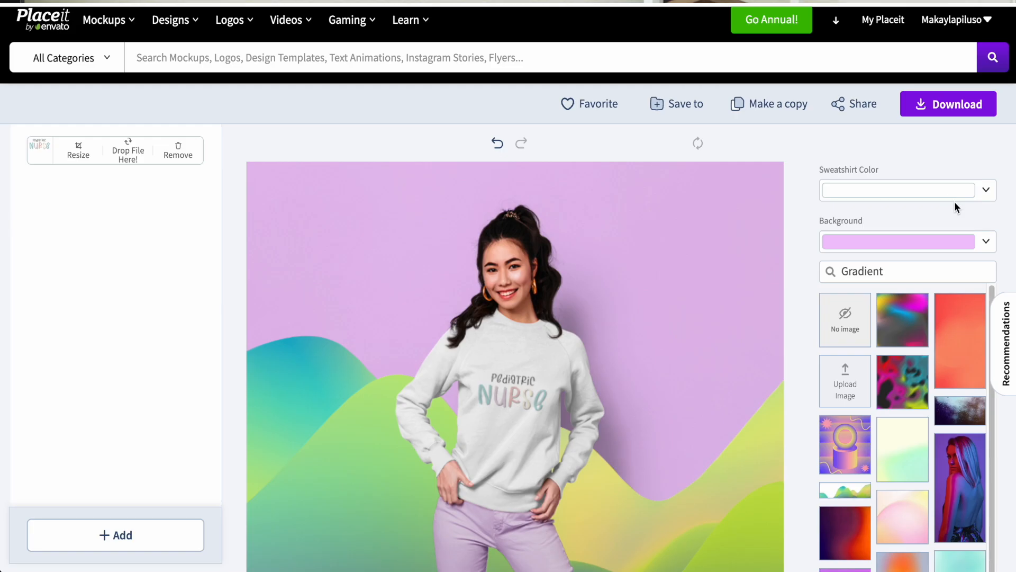
left_click(955, 190)
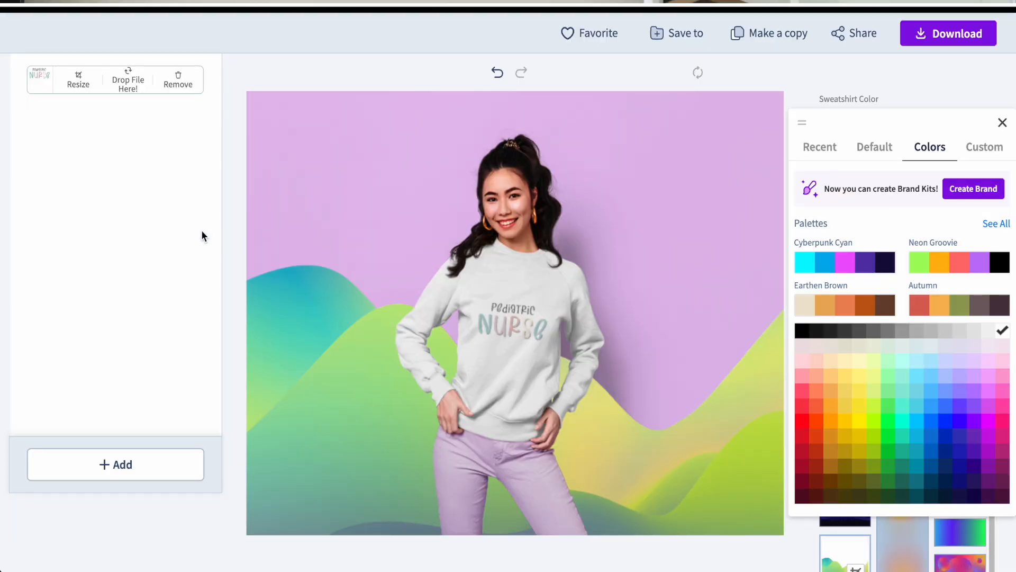
Scale the Pediatric Nurse design to 131%, move it higher on the sweatshirt, and apply the crop
left_click(90, 89)
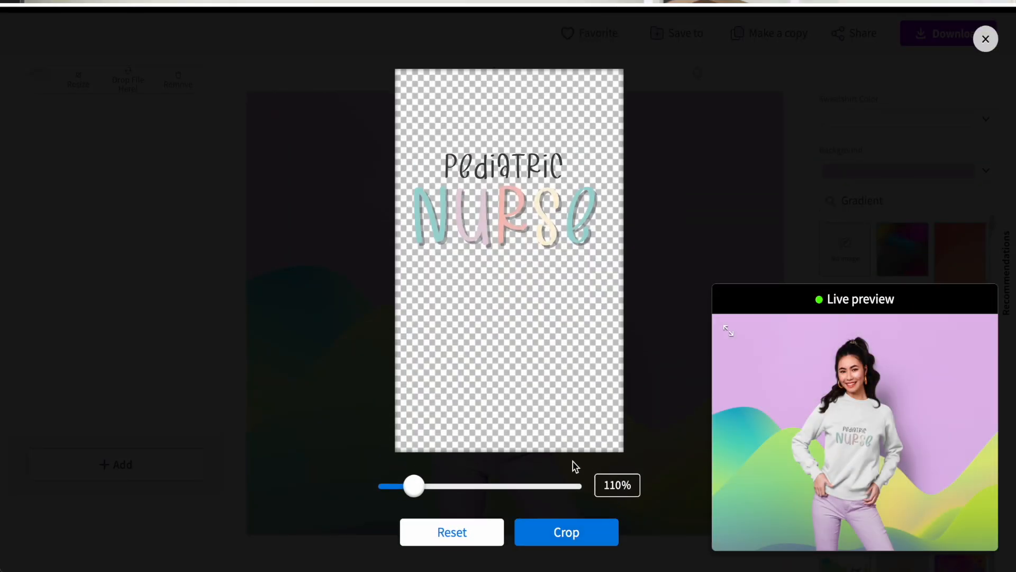
left_click_drag(422, 484, 431, 485)
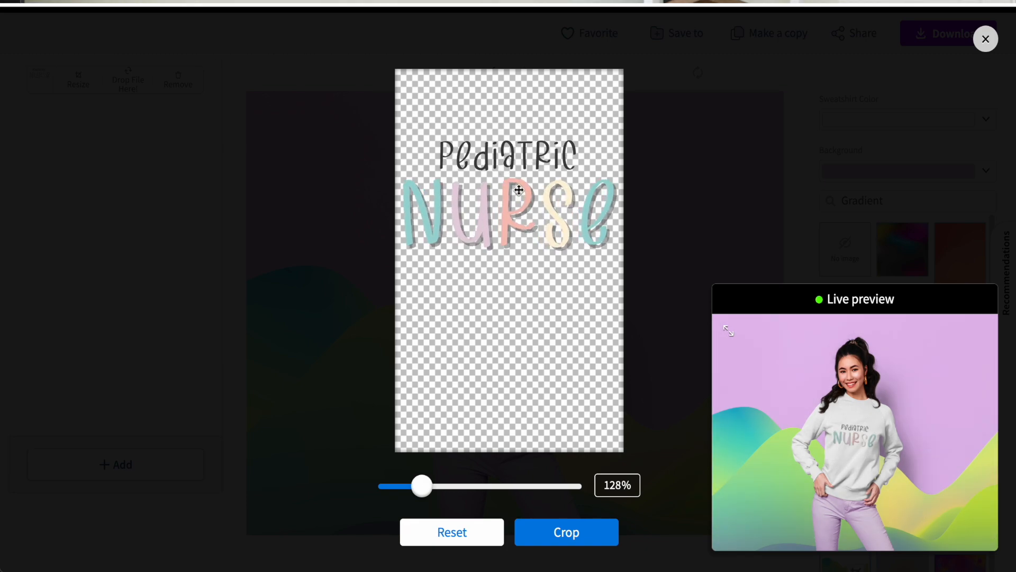
left_click_drag(521, 190, 522, 166)
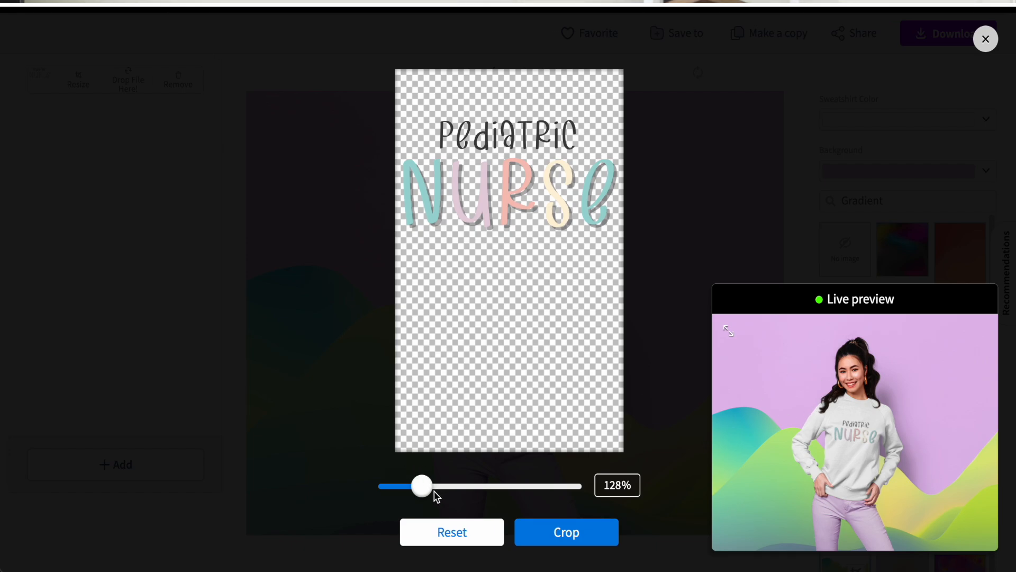
left_click_drag(423, 490, 397, 491)
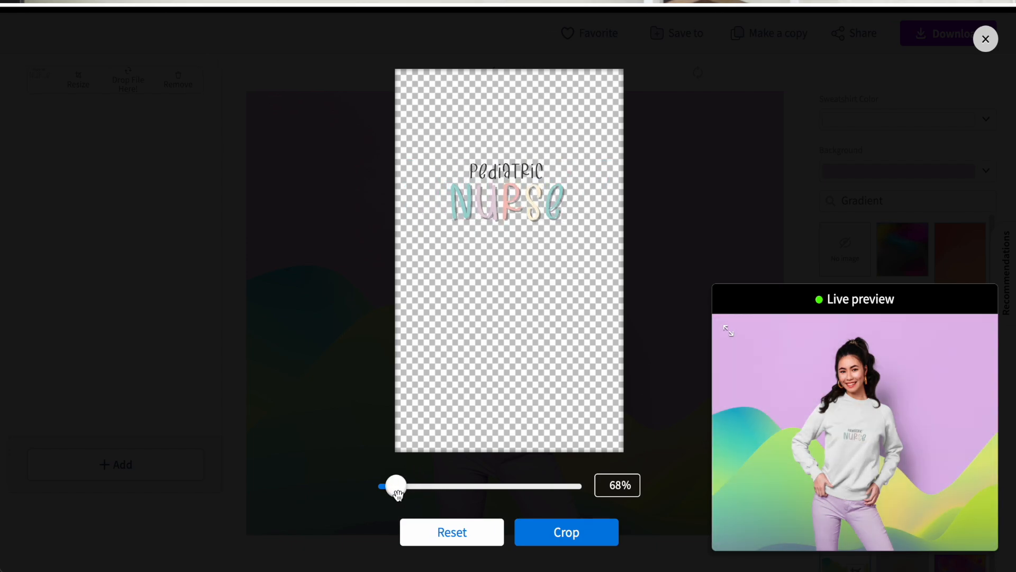
left_click_drag(409, 494, 423, 488)
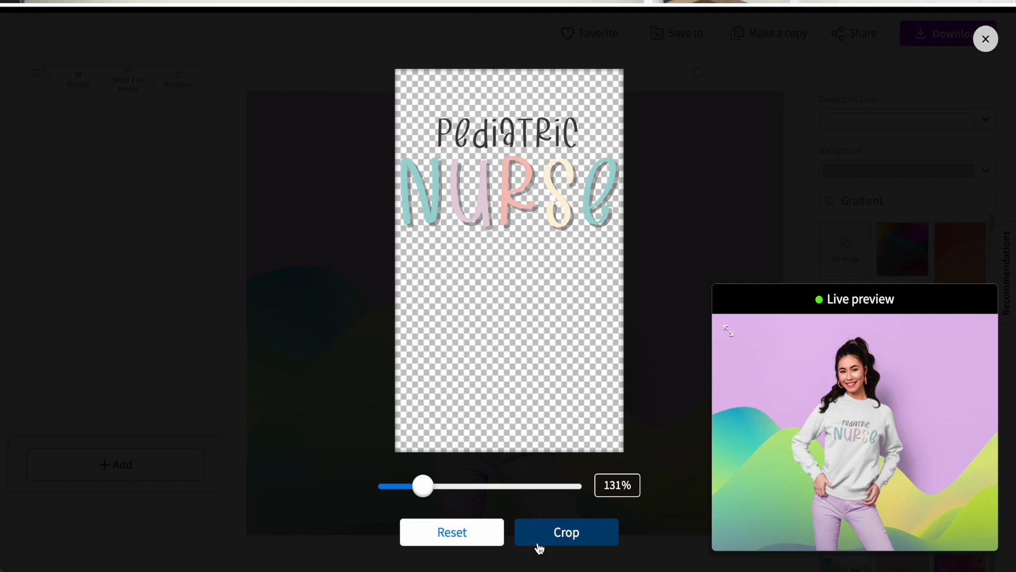
left_click(540, 545)
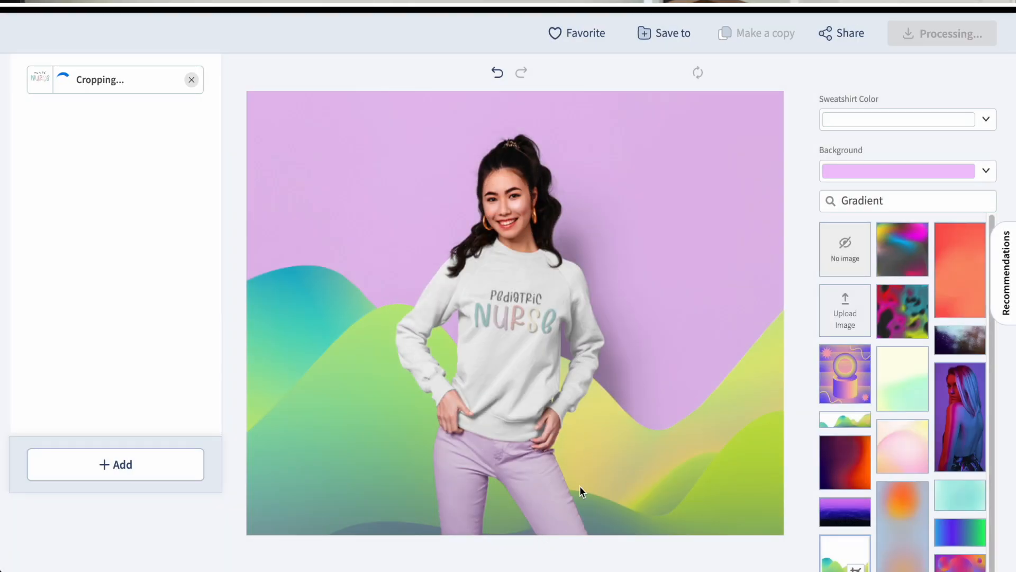
Set the sweatshirt colour to light blue
left_click(889, 127)
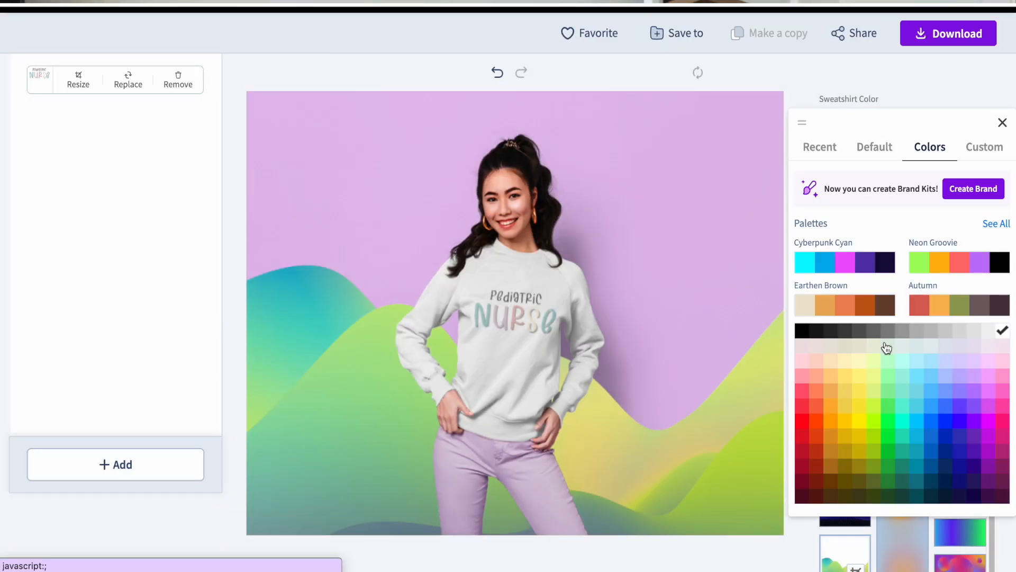
left_click(1002, 345)
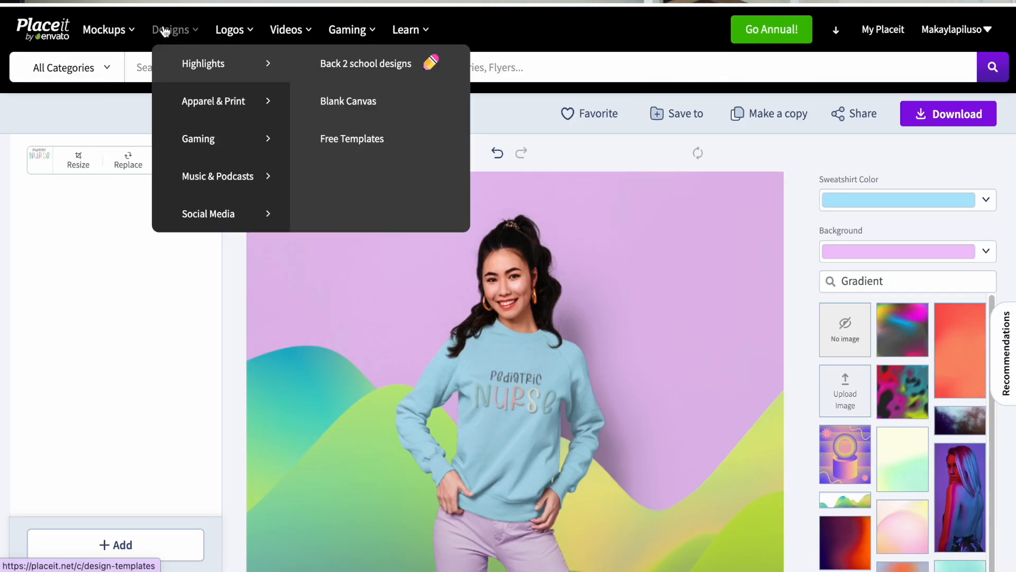
Open the T-Shirt Designs templates in the Apparel & Print design category and browse the available designs
mouse_move(395, 30)
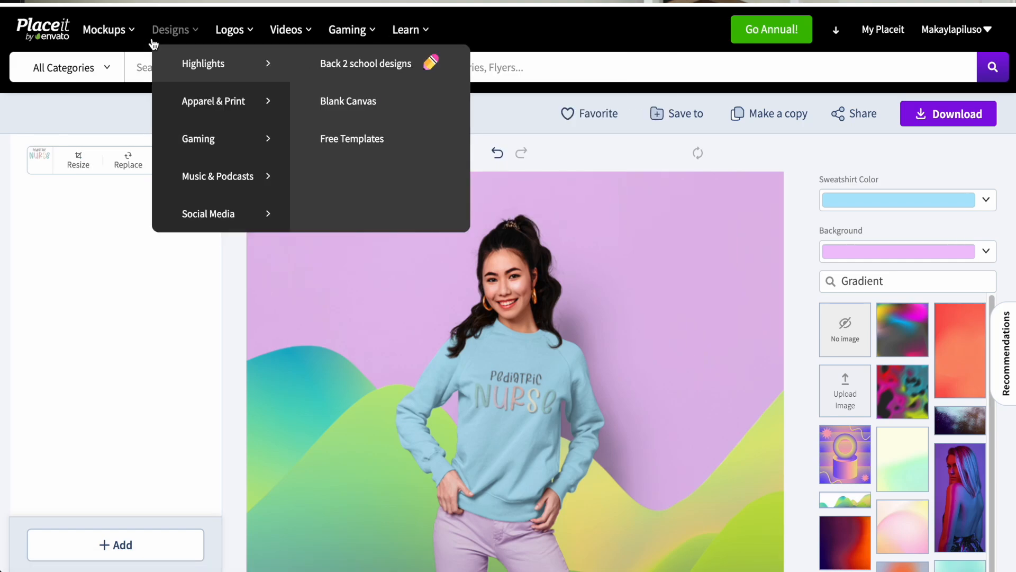
mouse_move(231, 37)
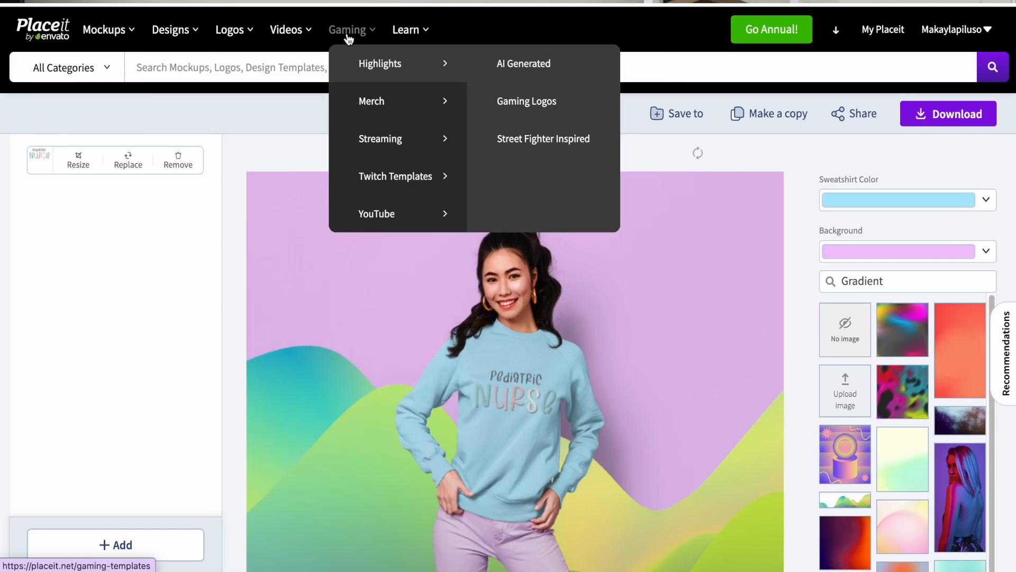
mouse_move(175, 33)
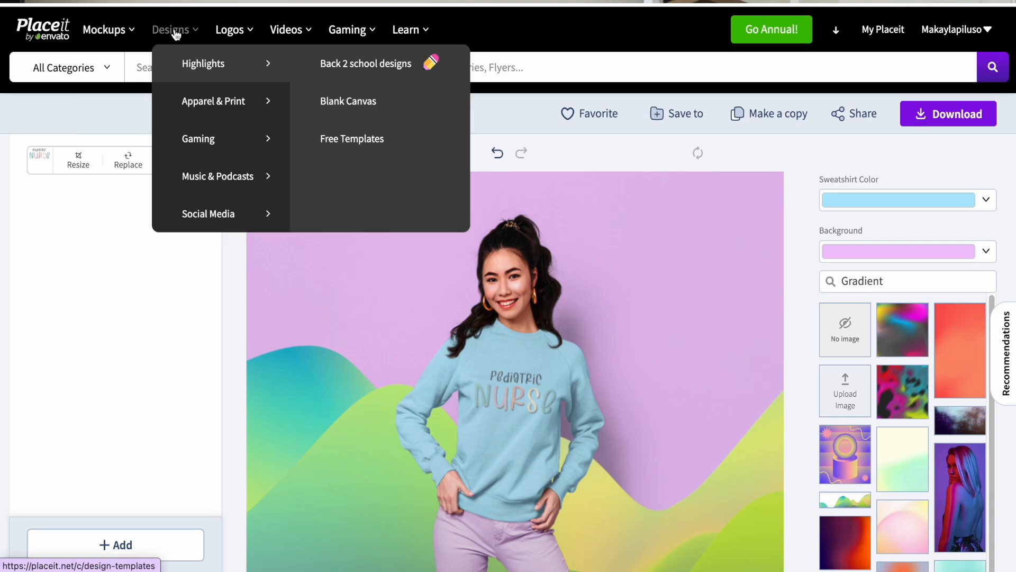
mouse_move(201, 98)
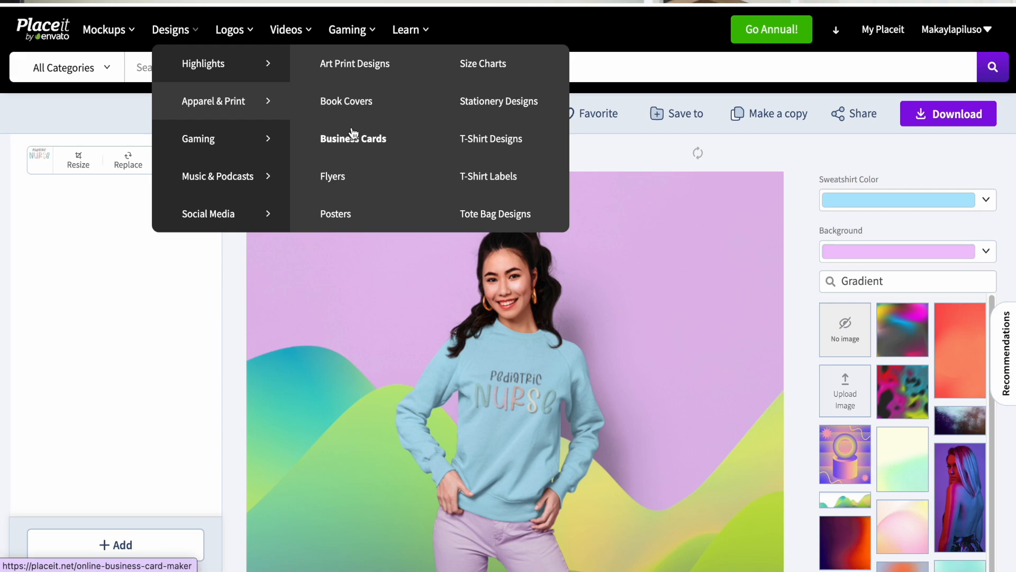
left_click(456, 132)
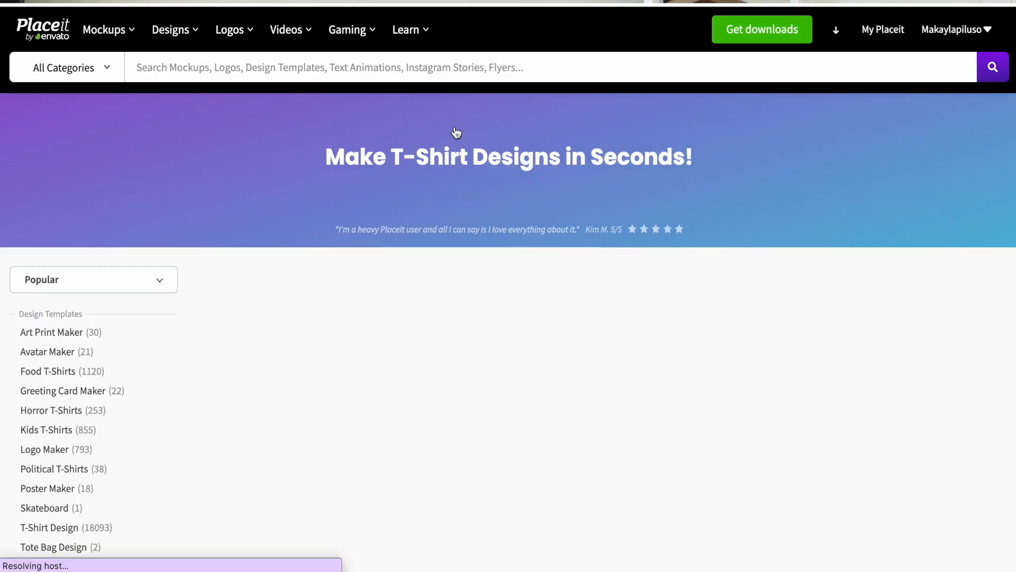
scroll(1013, 161, "down", 10)
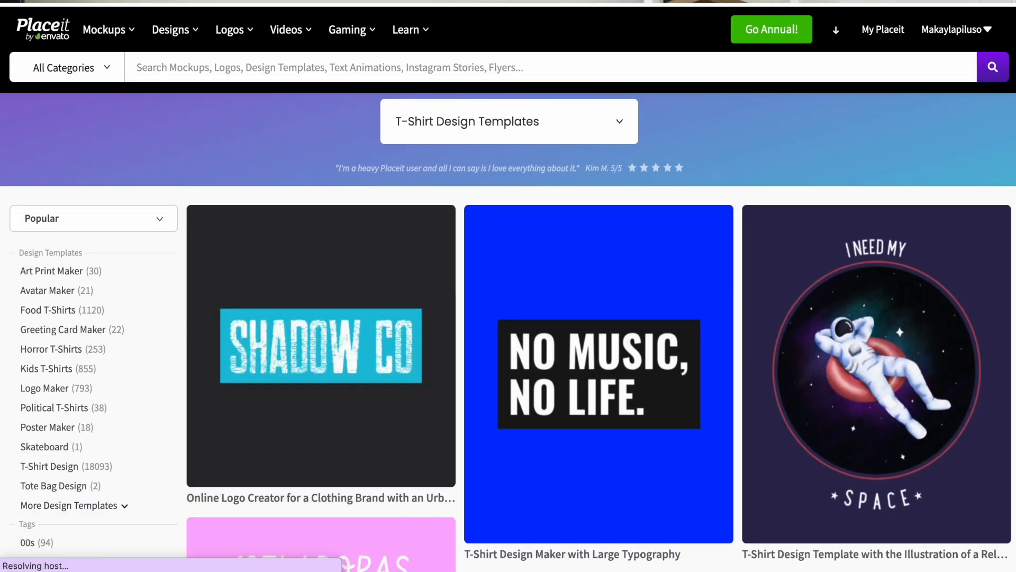
scroll(1014, 161, "down", 10)
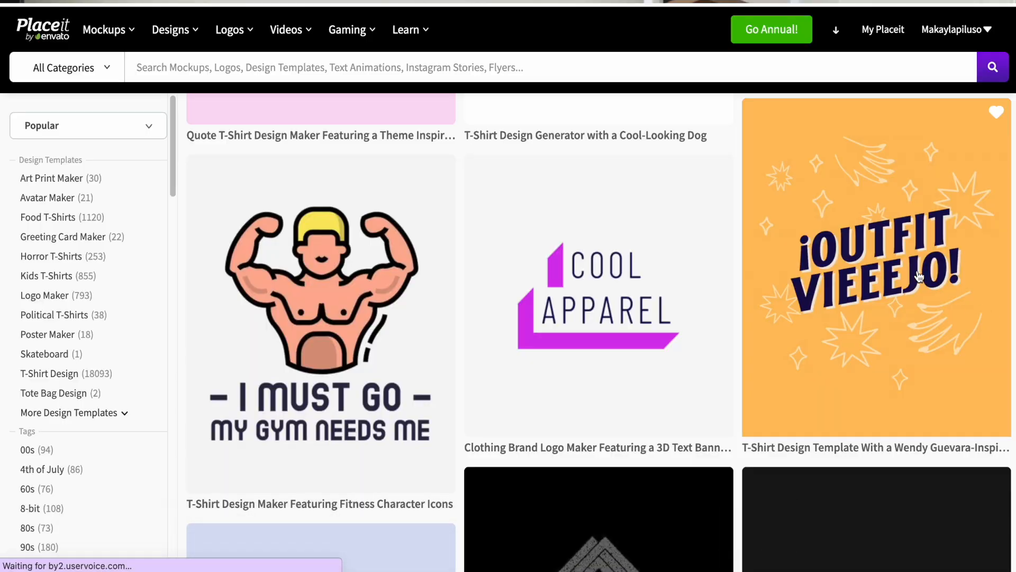
Open the orange "¡OUTFIT VIEEEJO!" T-shirt design template in the editor and close the recommendations
left_click(919, 276)
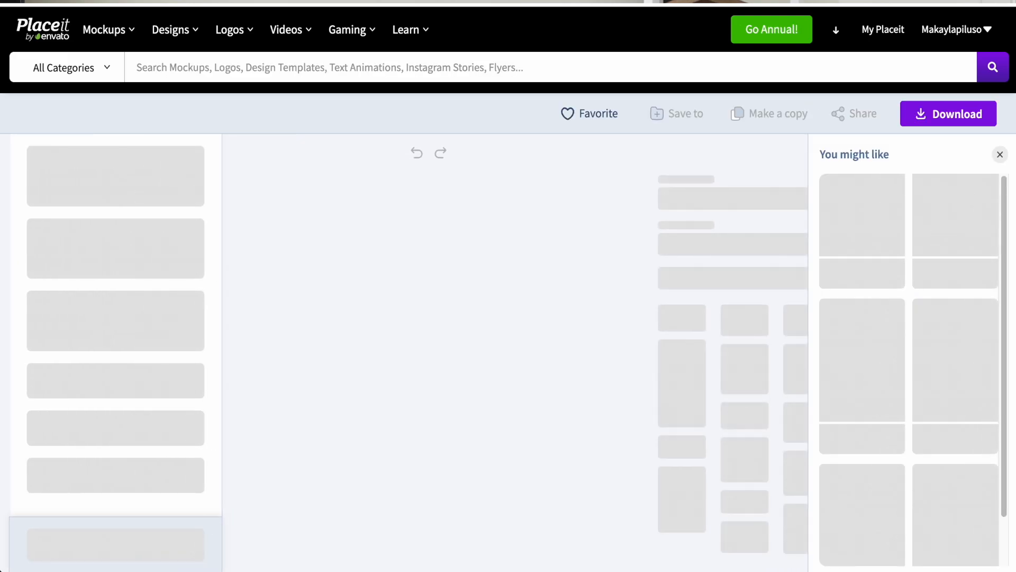
scroll(508, 318, "down", 2)
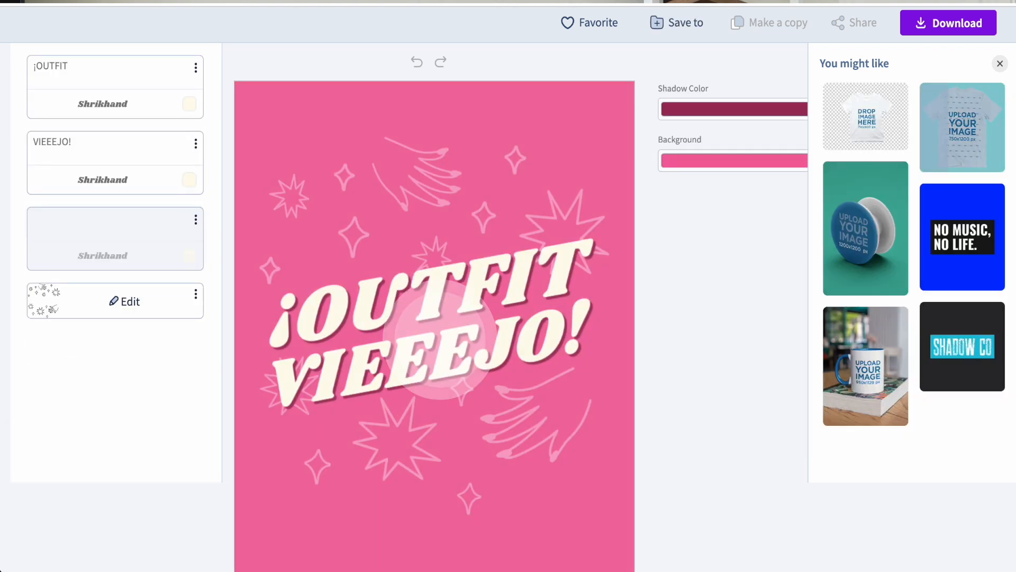
left_click(1000, 64)
Replace the template's first text line with "You are" and its second line with "ENOUGH"
left_click(150, 67)
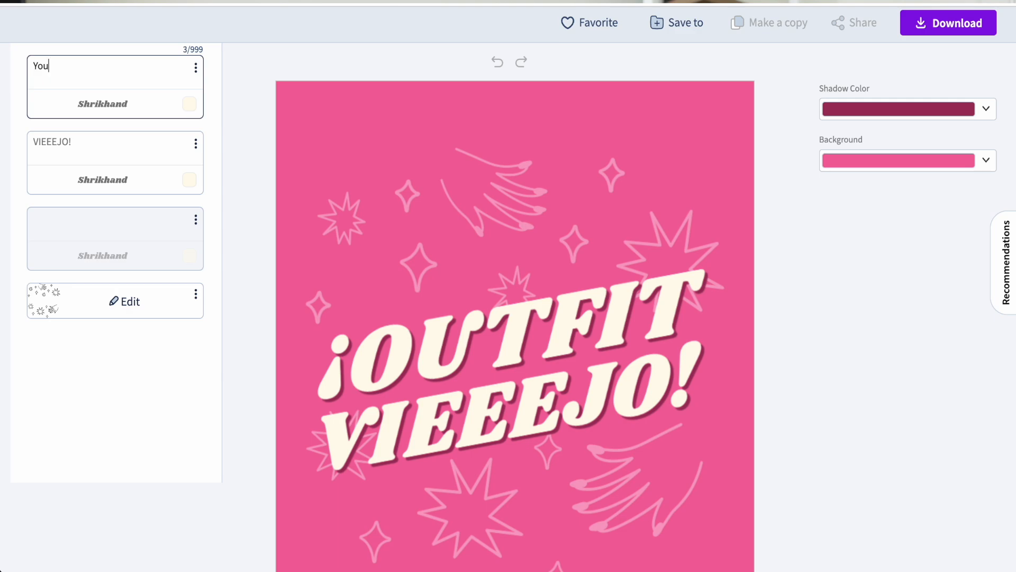
left_click(108, 138)
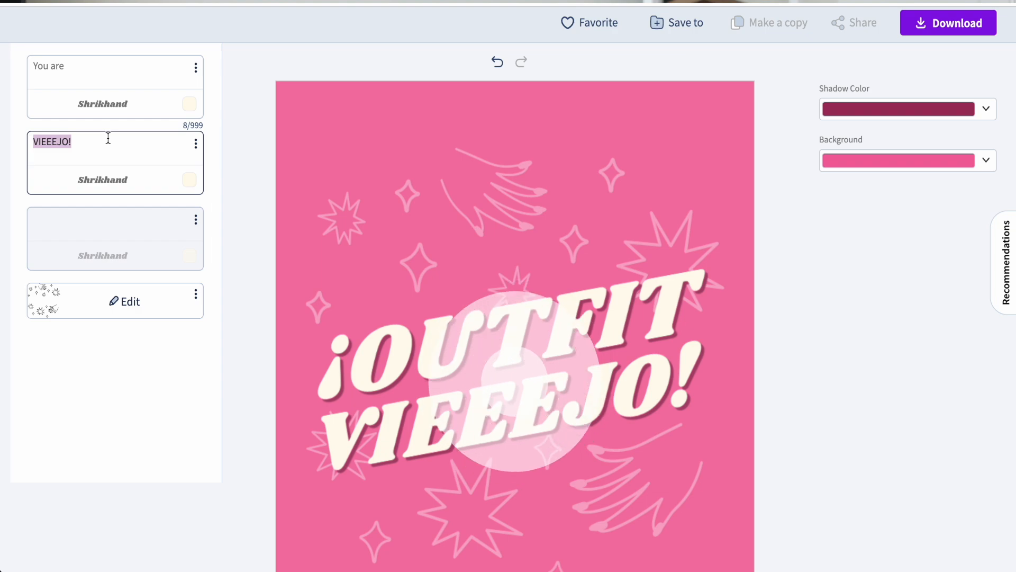
type("ENOUGH")
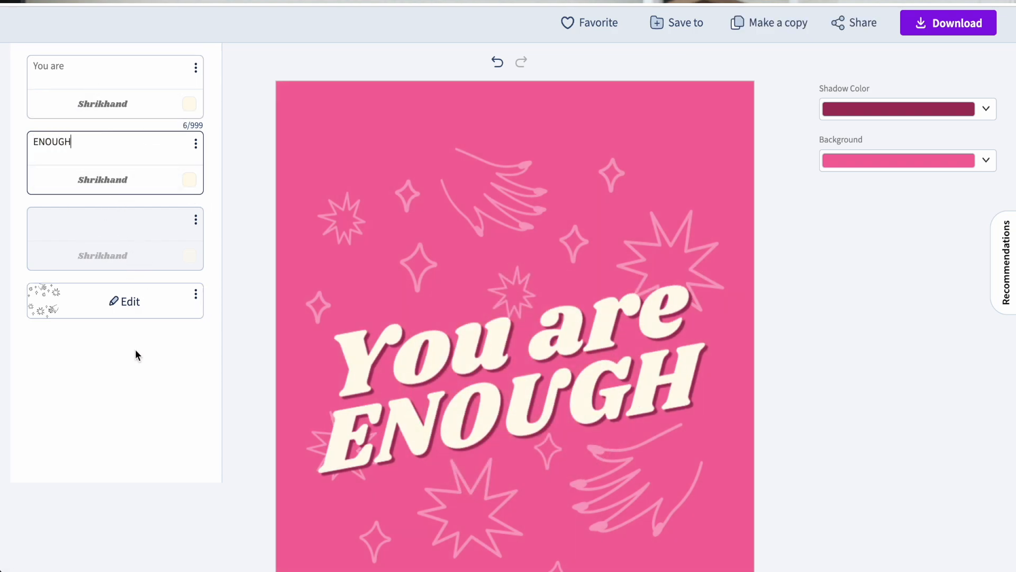
left_click(440, 328)
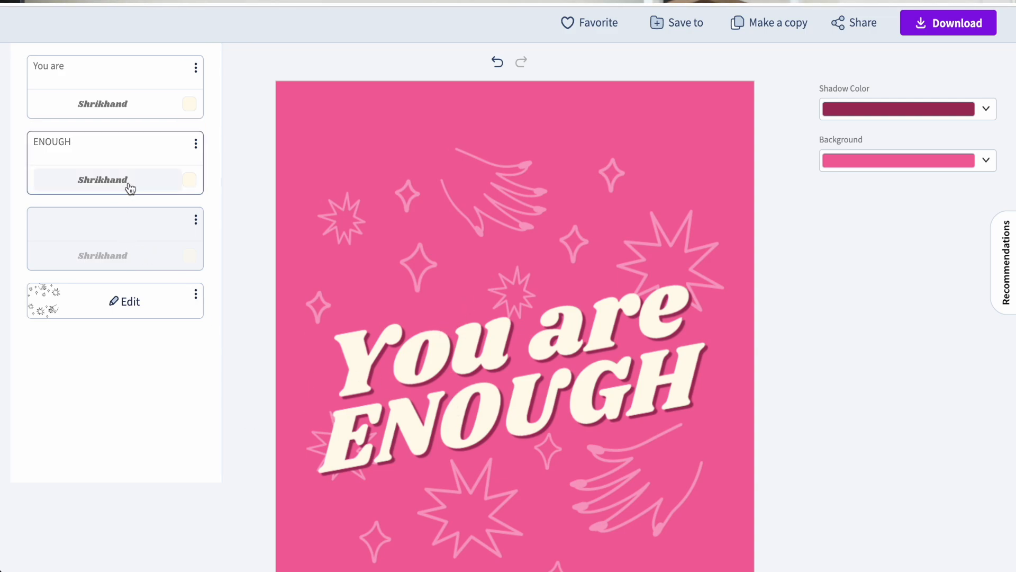
Set the font of the "ENOUGH" line to ALMOND
left_click(104, 181)
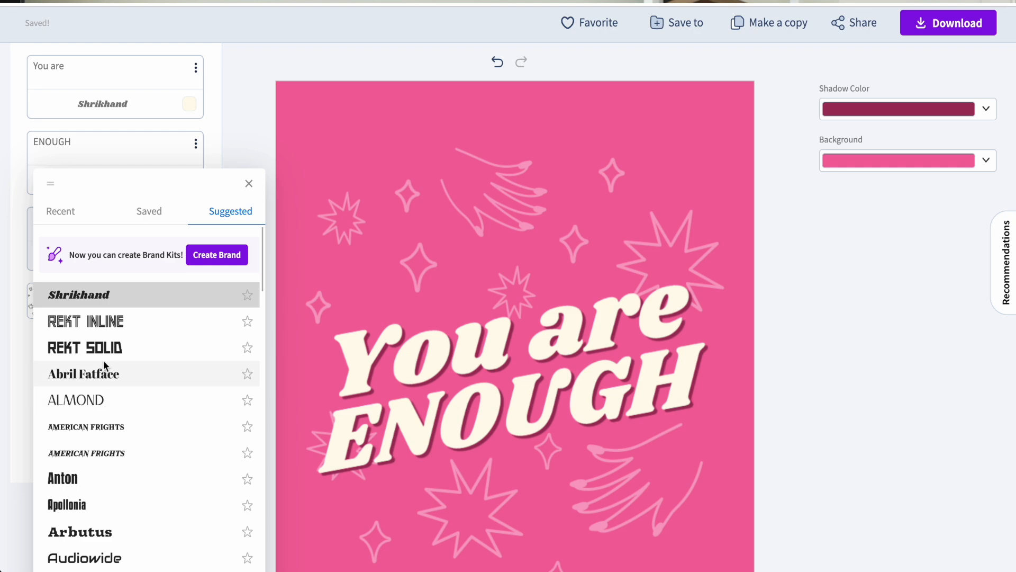
left_click(92, 405)
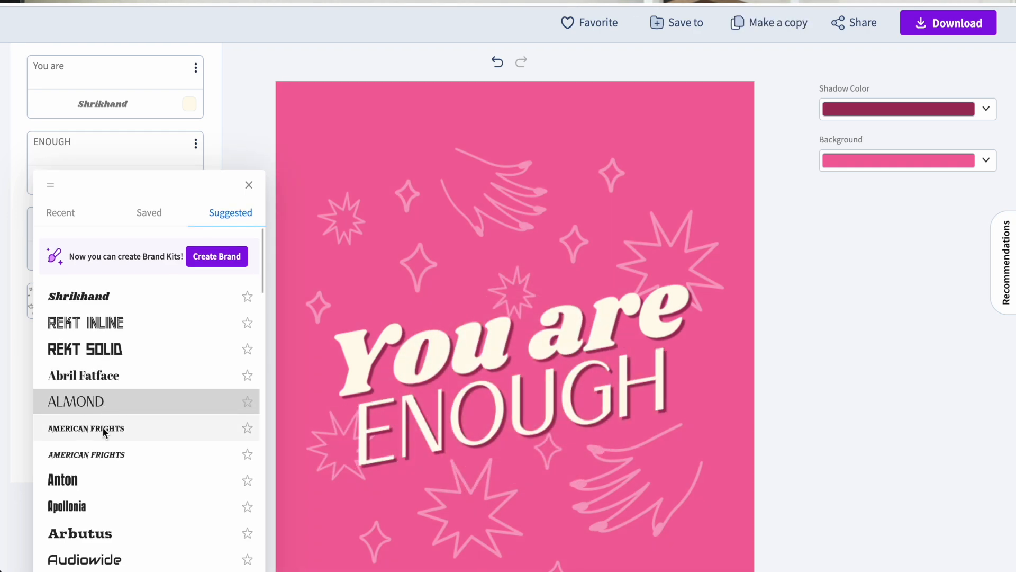
left_click(95, 482)
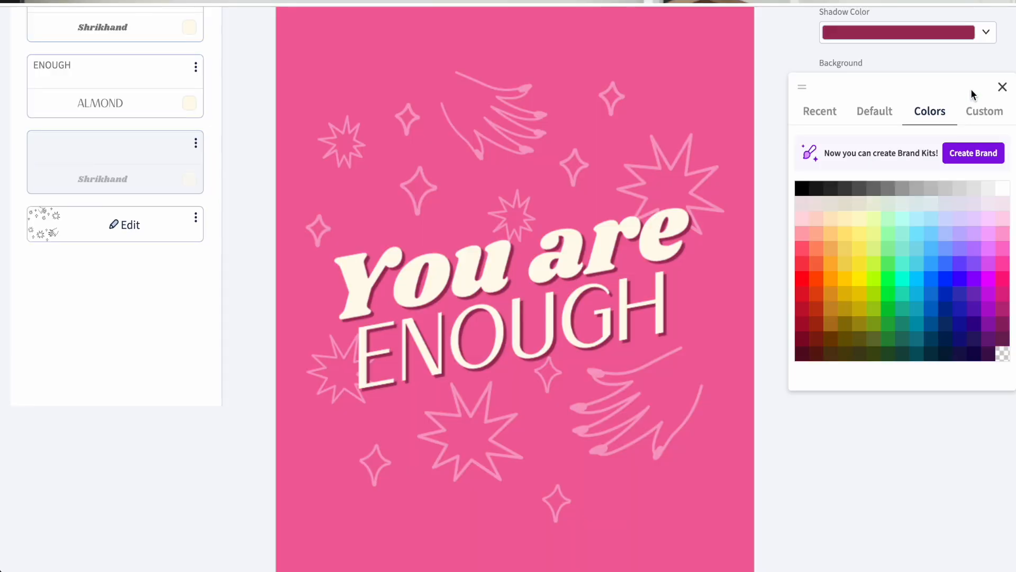
Make the T-shirt design's background transparent
left_click(1008, 358)
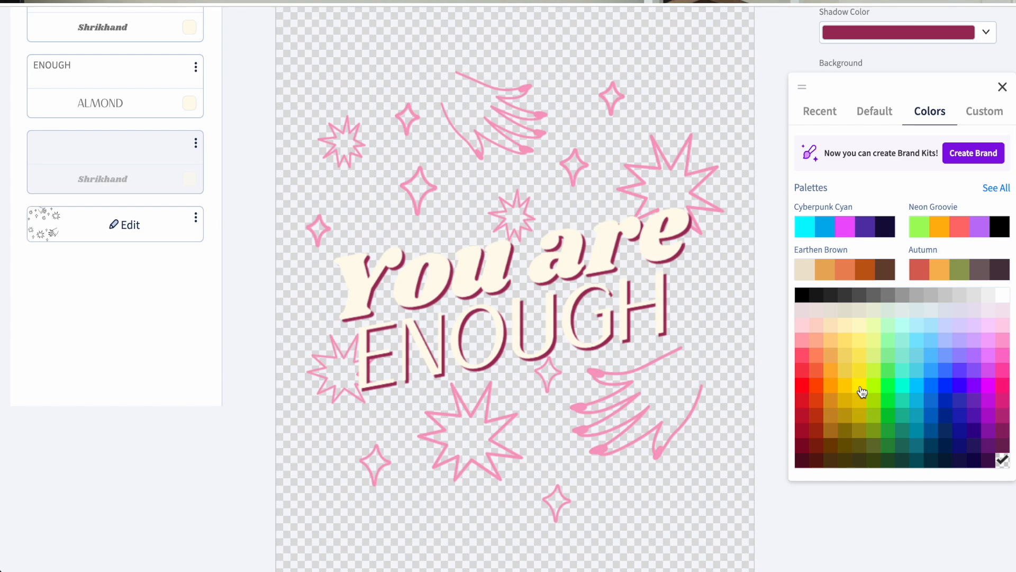
left_click(521, 116)
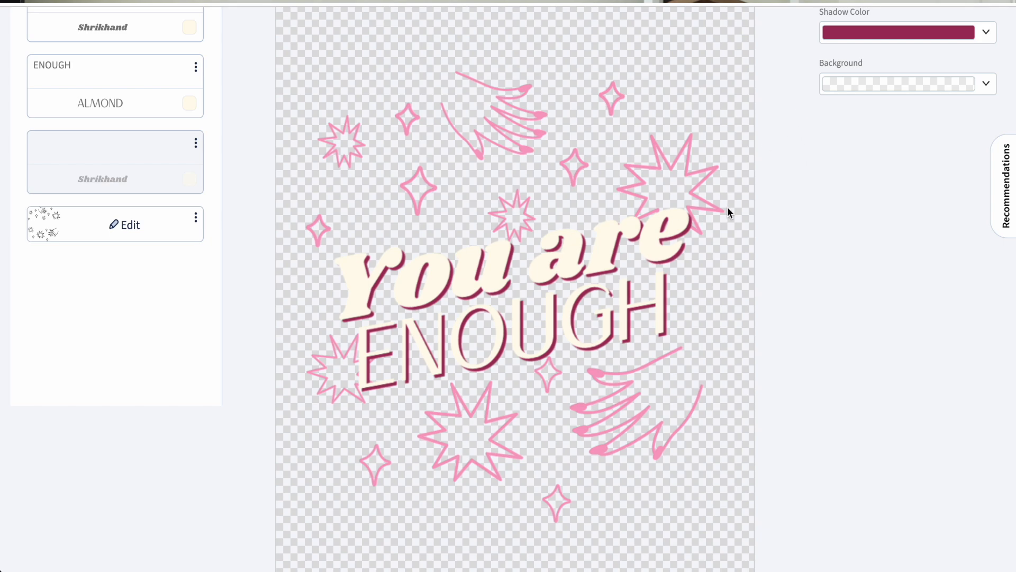
Try several spark graphics behind the text and keep the curved line ending in a star
left_click(132, 225)
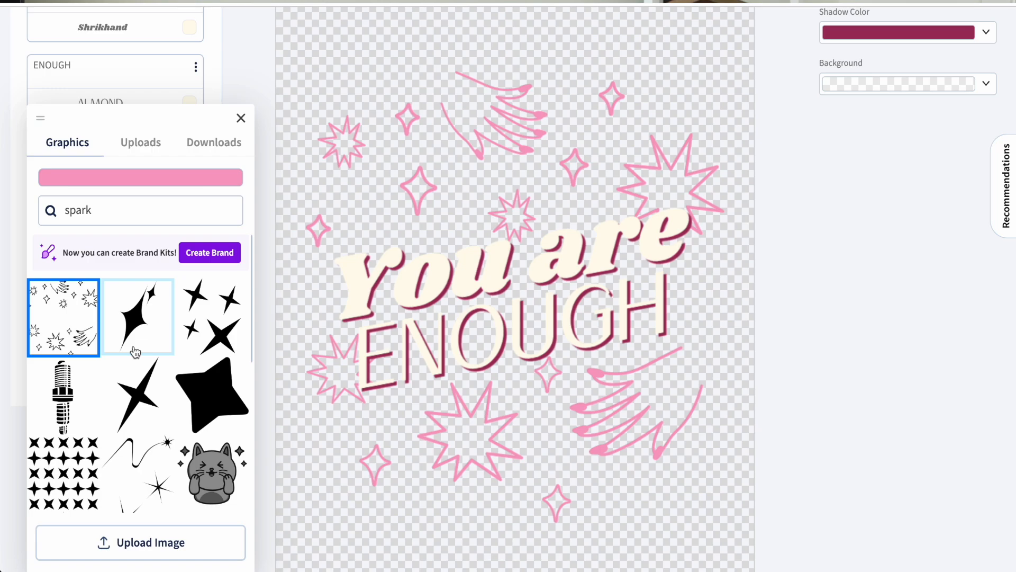
left_click(231, 324)
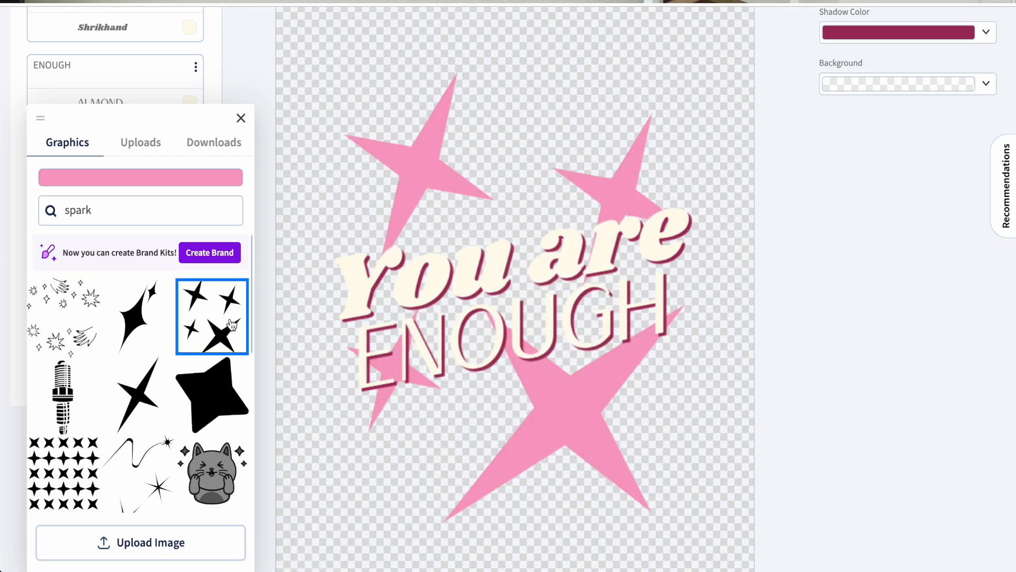
left_click(131, 453)
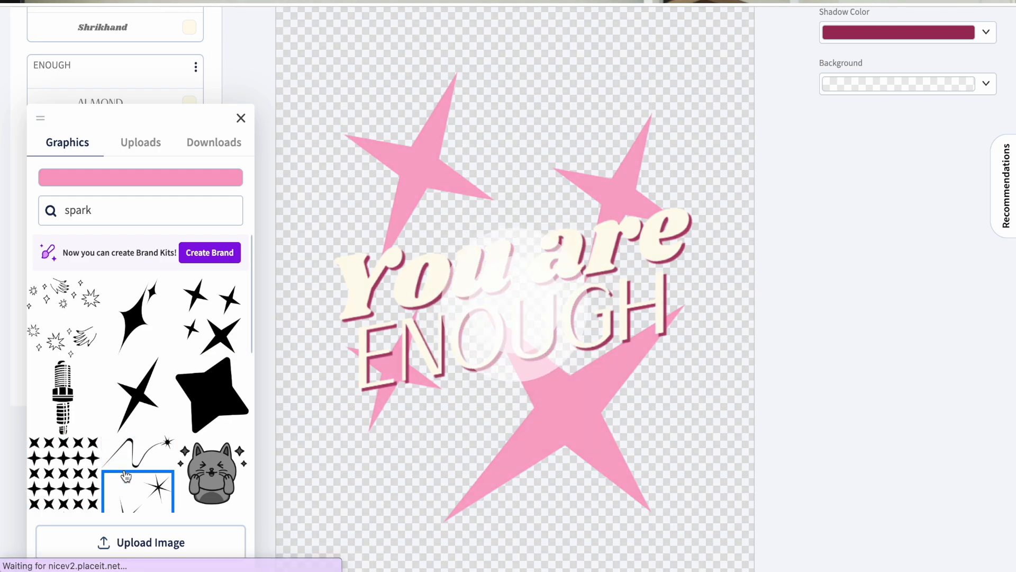
left_click(131, 426)
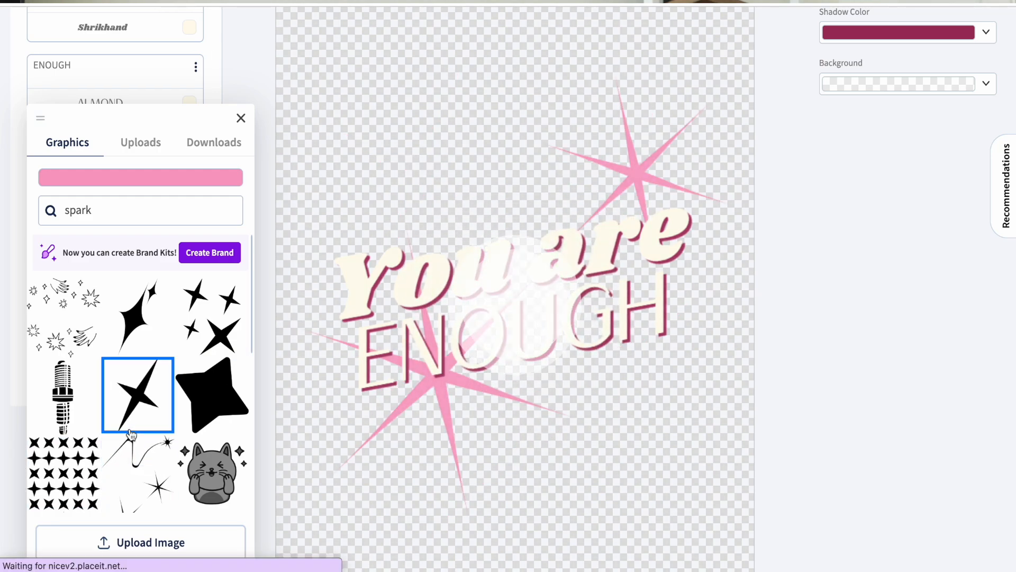
left_click(136, 465)
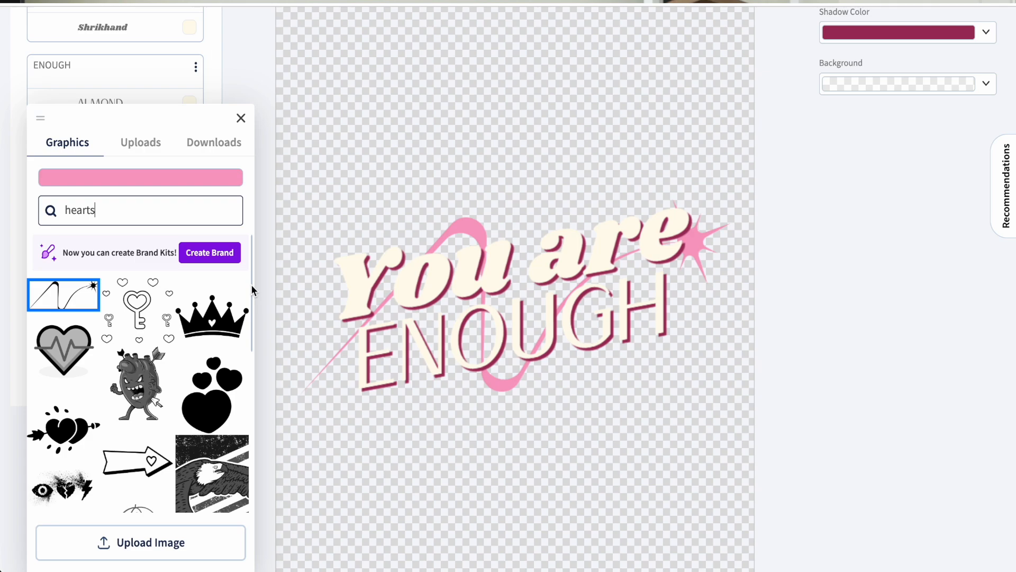
left_click_drag(251, 284, 206, 343)
left_click(302, 224)
Set the text's shadow colour to light salmon orange and download the design
scroll(508, 286, "up", 3)
scroll(508, 286, "down", 2)
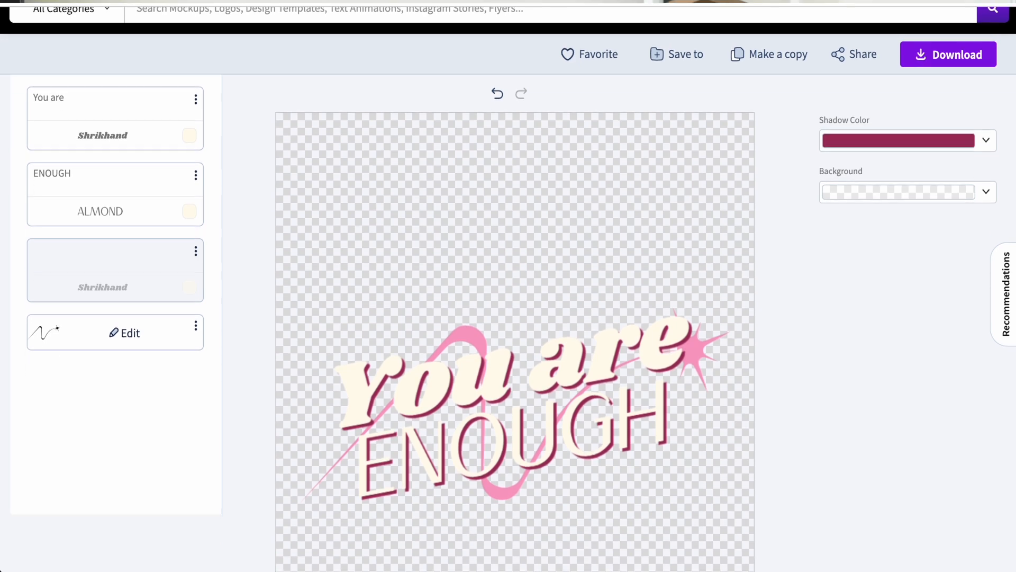
left_click(942, 85)
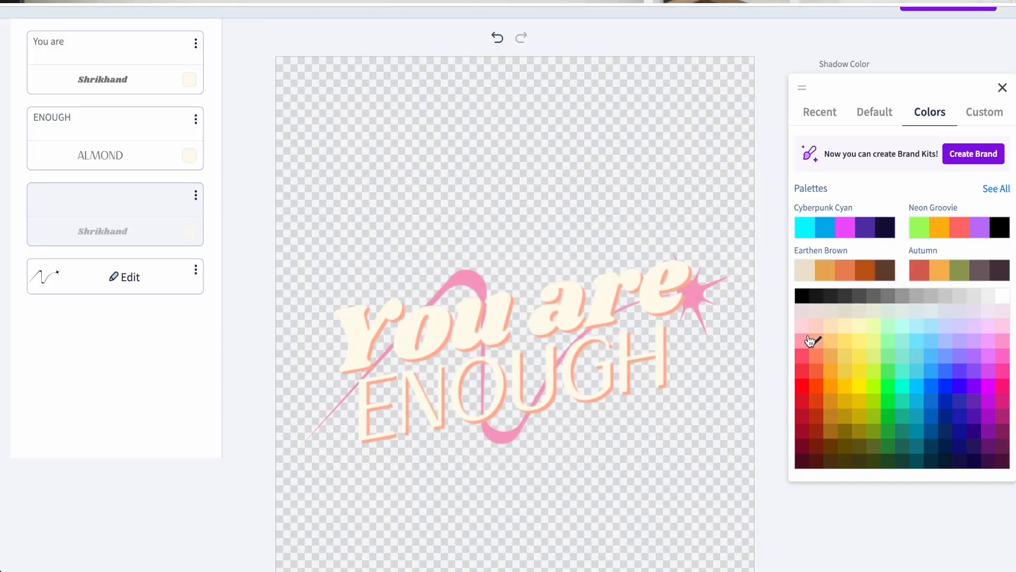
left_click(738, 345)
scroll(989, 81, "up", 3)
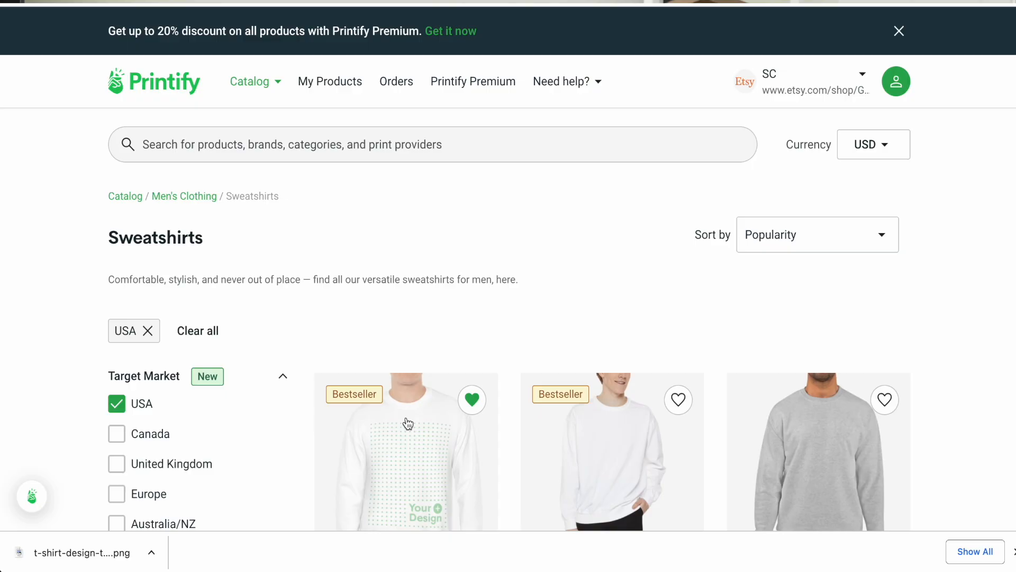
Switch to Printify and open the Unisex Heavy Blend Crewneck Sweatshirt in the product editor
left_click(406, 421)
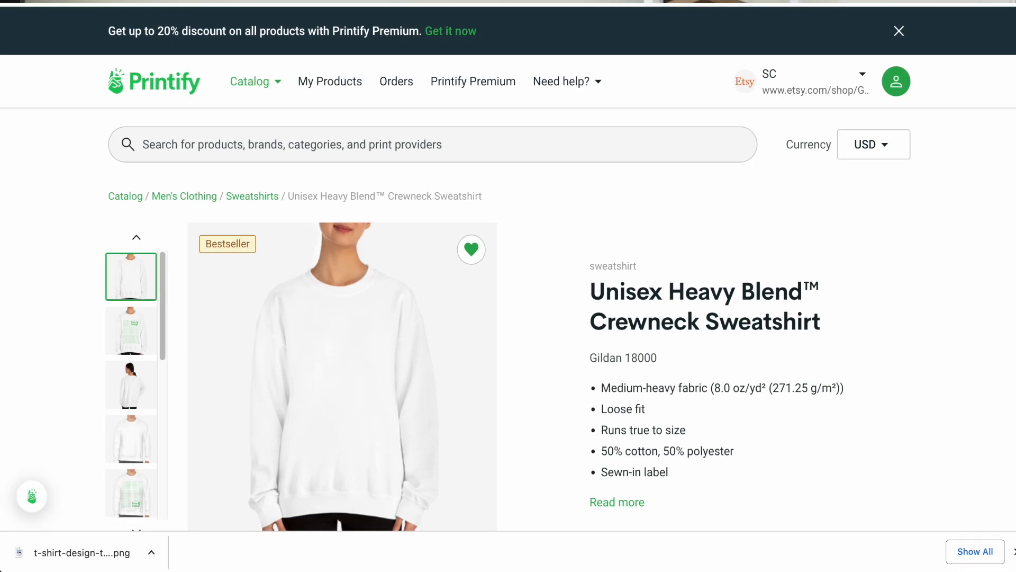
scroll(881, 325, "down", 6)
left_click(838, 358)
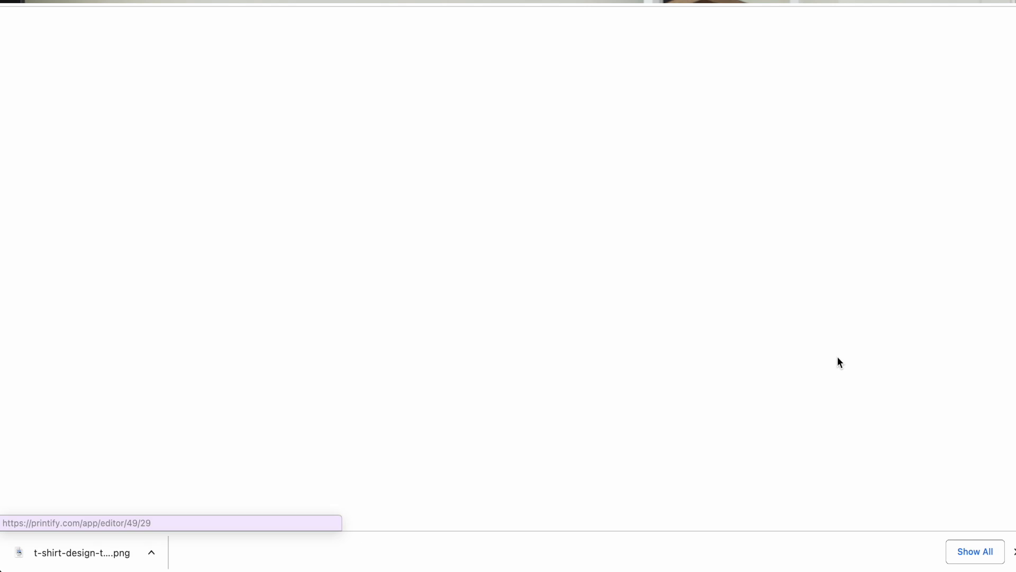
Add the downloaded T-shirt design PNG to the sweatshirt's front, move it higher on the chest and preview it
left_click_drag(72, 549, 339, 233)
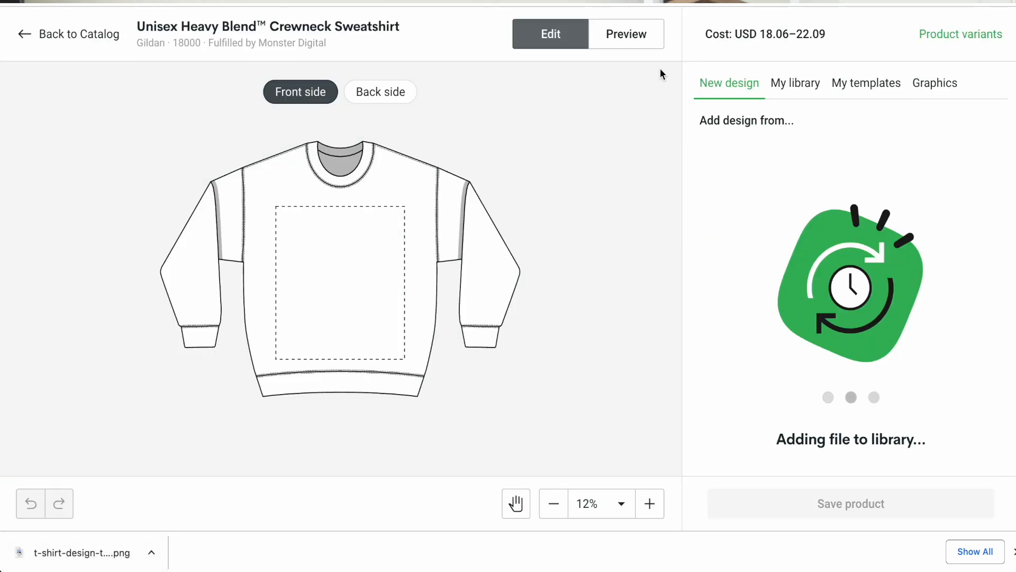
left_click_drag(385, 285, 360, 268)
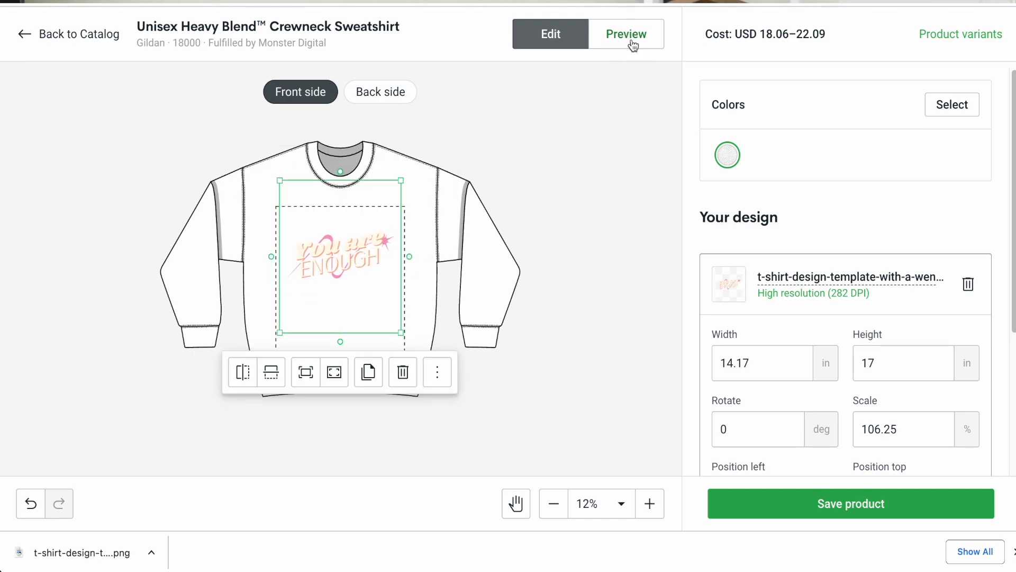
left_click(630, 36)
scroll(329, 271, "up", 5)
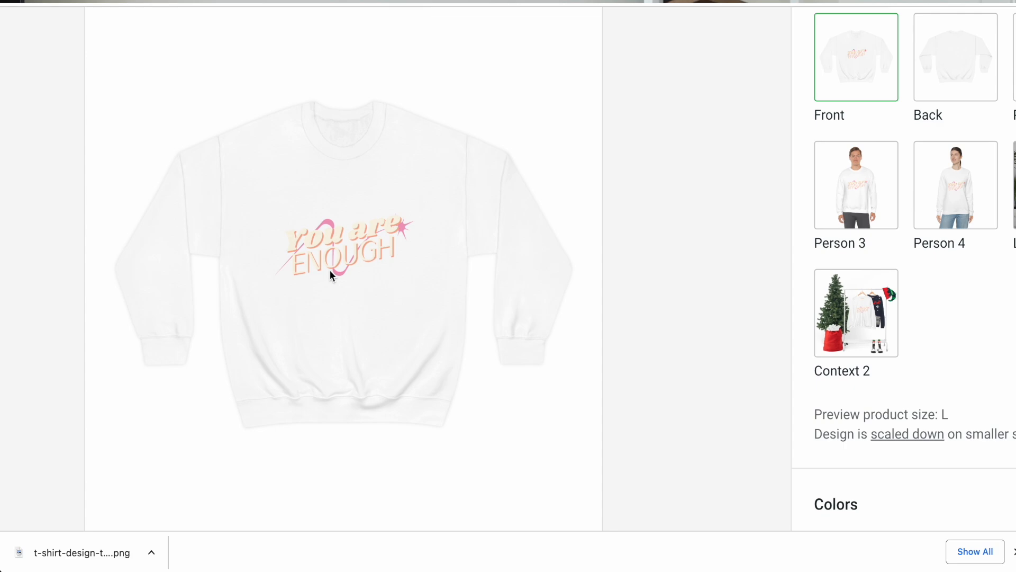
scroll(329, 271, "down", 4)
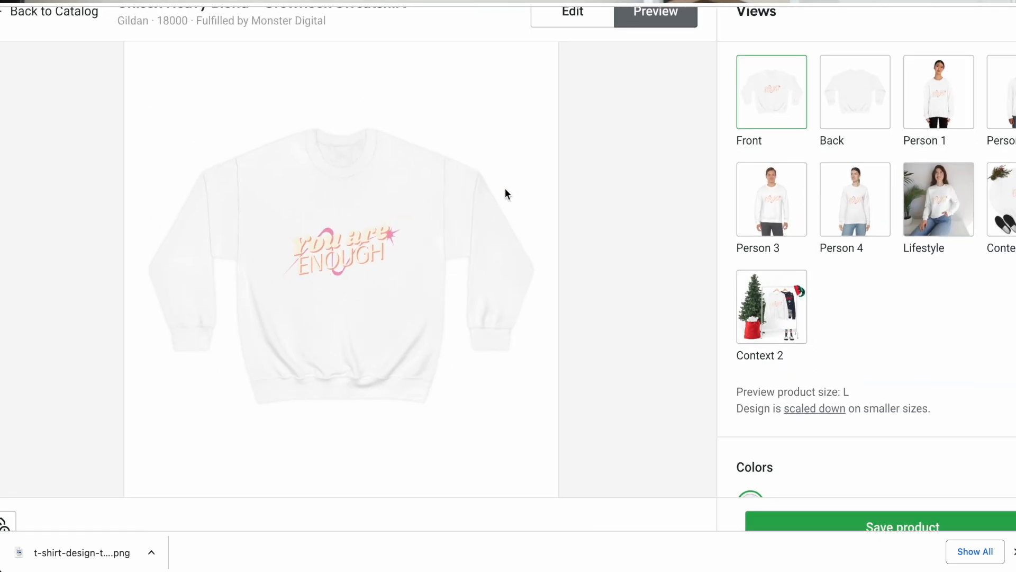
Add black as a sweatshirt colour and preview the design on the black front
left_click(577, 15)
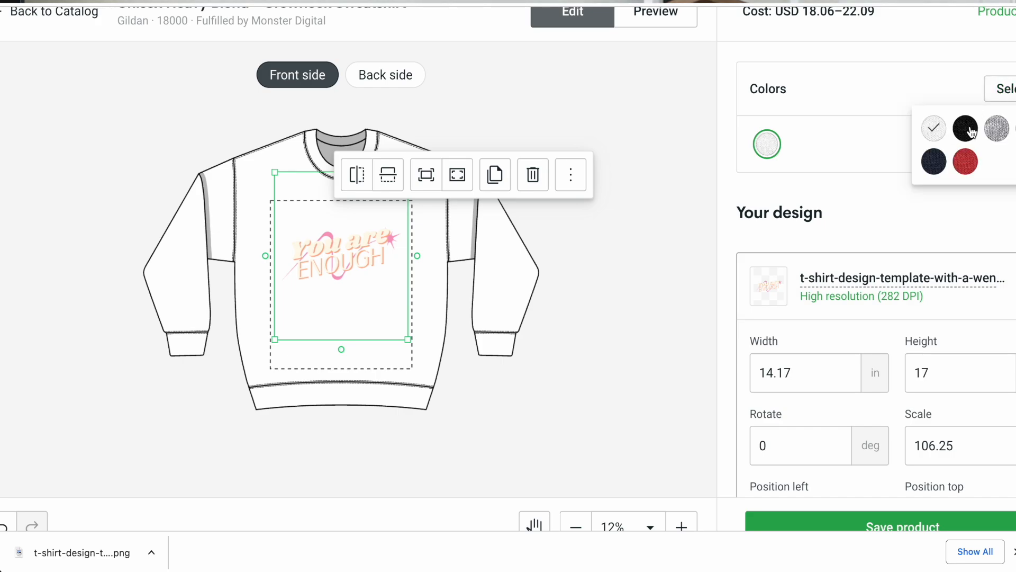
left_click(966, 128)
left_click(649, 21)
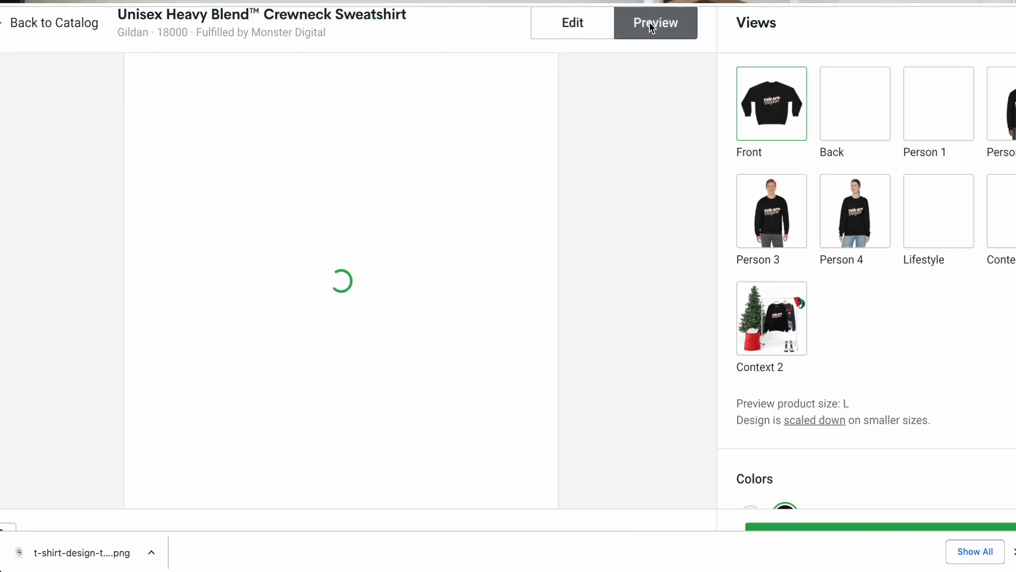
scroll(323, 286, "up", 5)
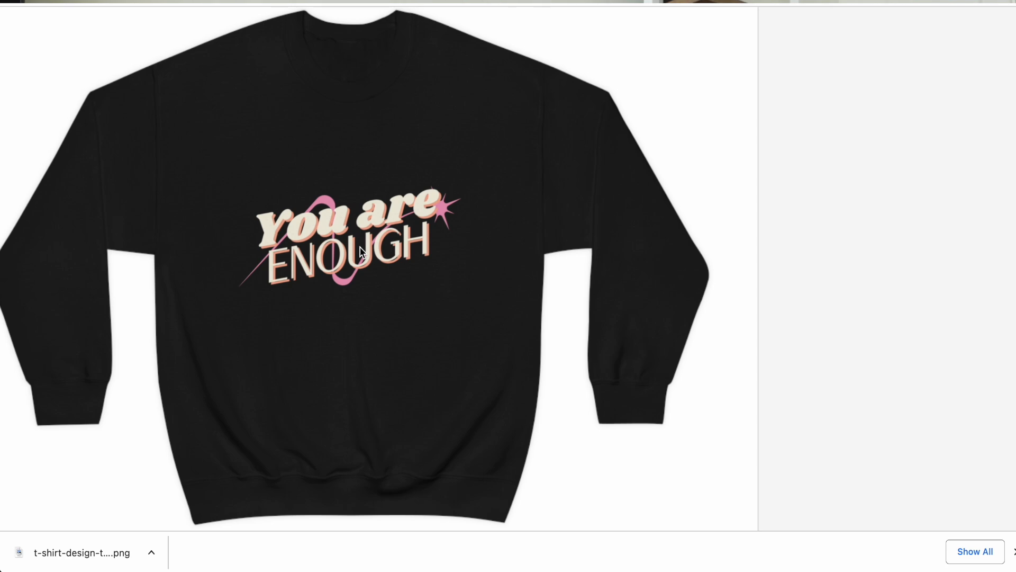
scroll(360, 251, "down", 3)
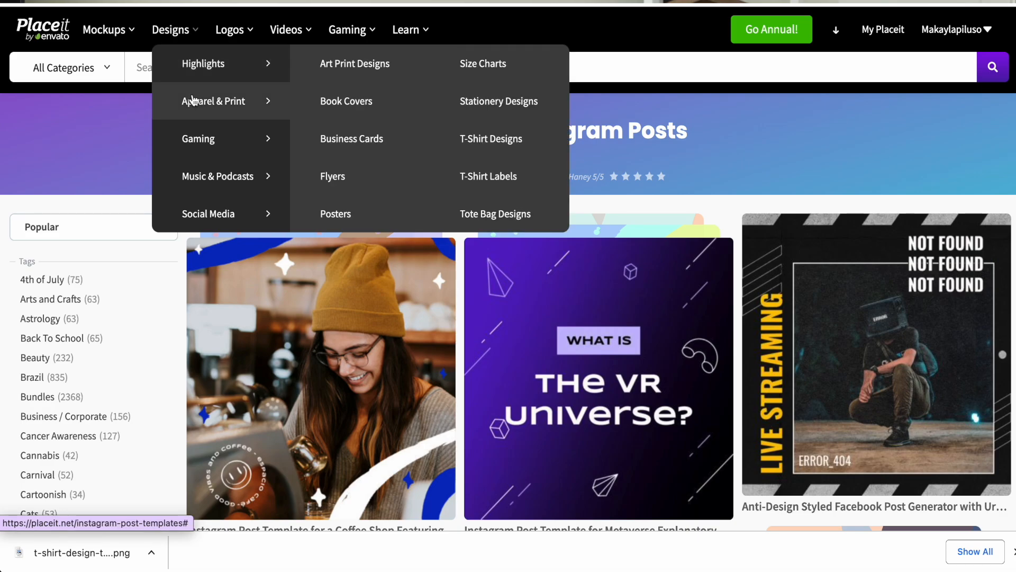
Switch back to Placeit and look through the design categories and Instagram post templates
mouse_move(172, 176)
mouse_move(187, 210)
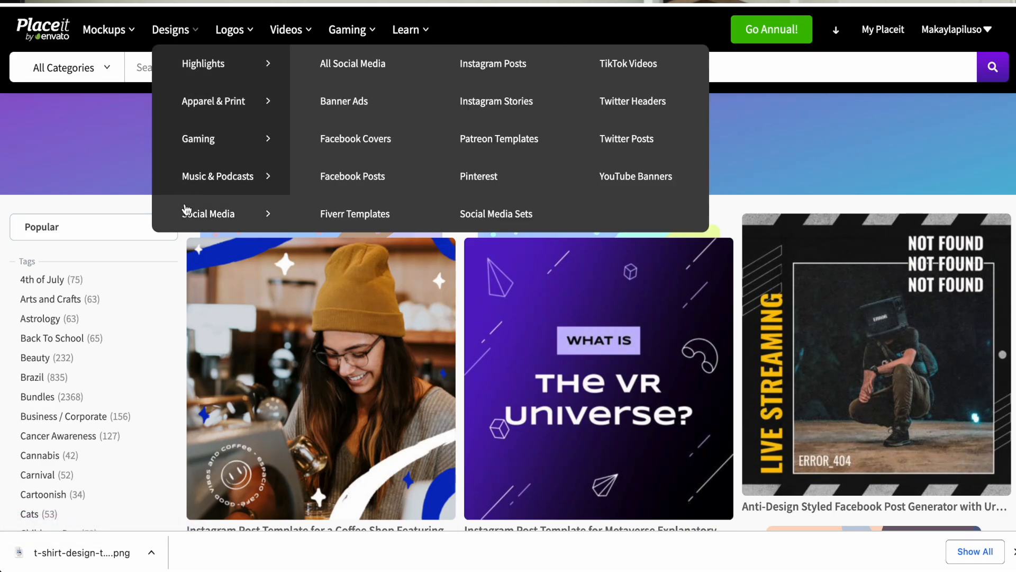
scroll(186, 210, "down", 8)
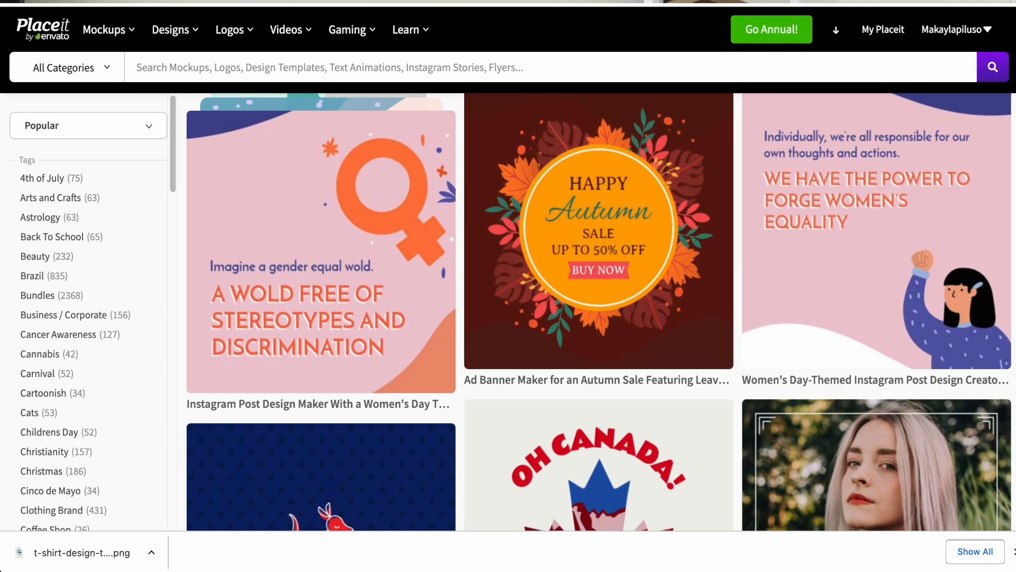
scroll(294, 363, "up", 1)
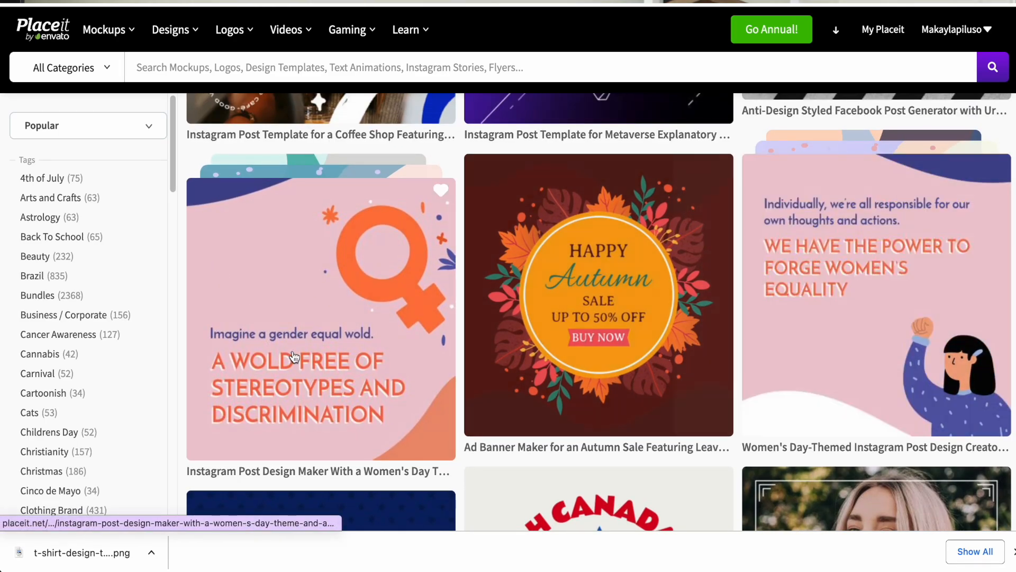
scroll(295, 364, "up", 5)
Open the Promo Videos category and browse its video templates
mouse_move(288, 27)
mouse_move(334, 188)
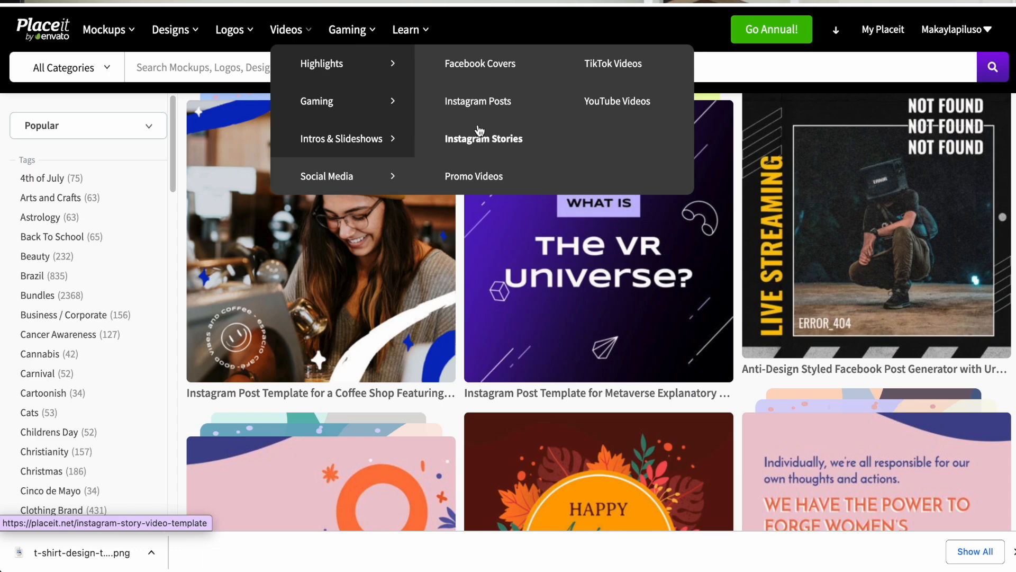
left_click(468, 178)
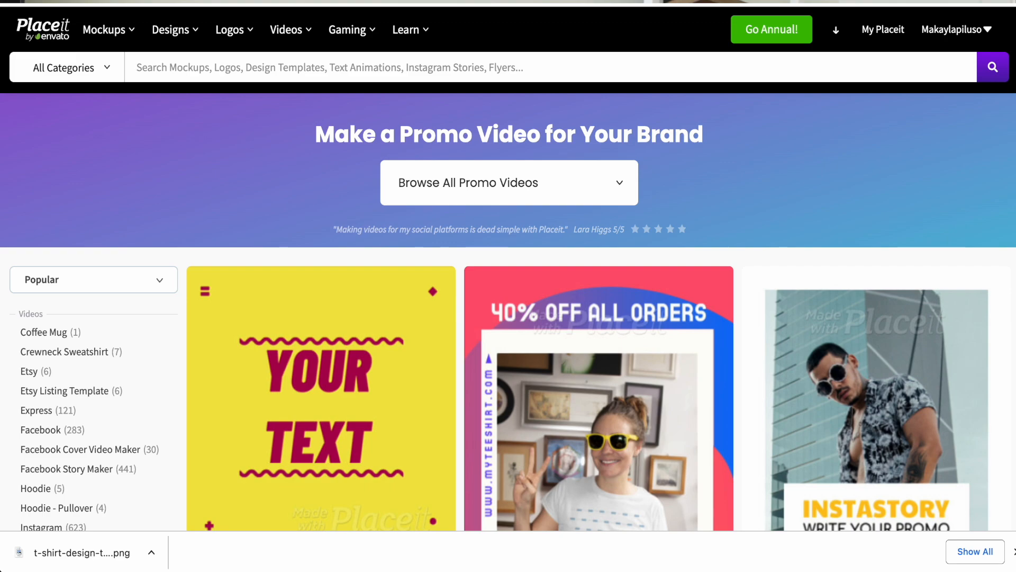
scroll(711, 147, "down", 5)
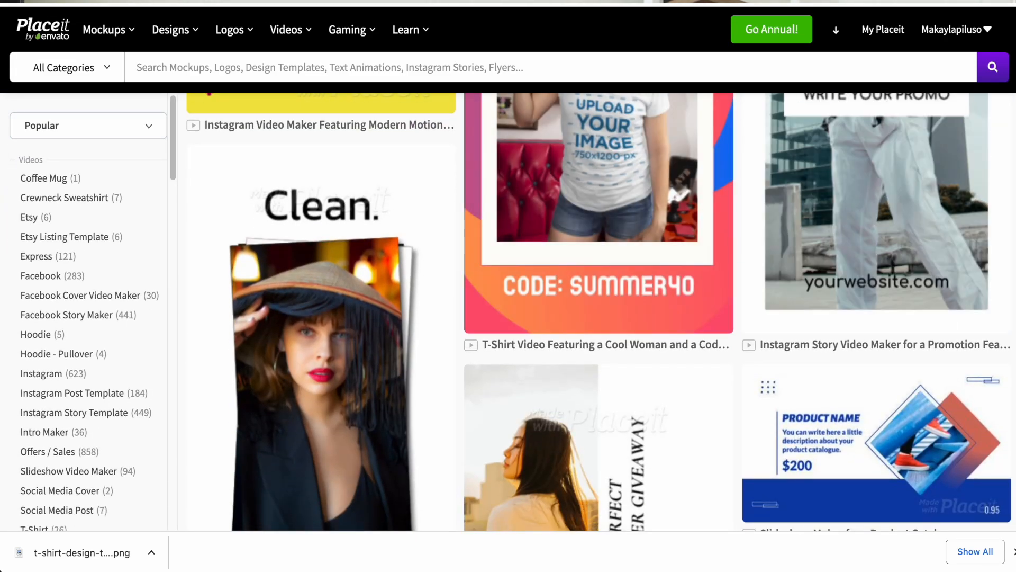
scroll(618, 272, "up", 3)
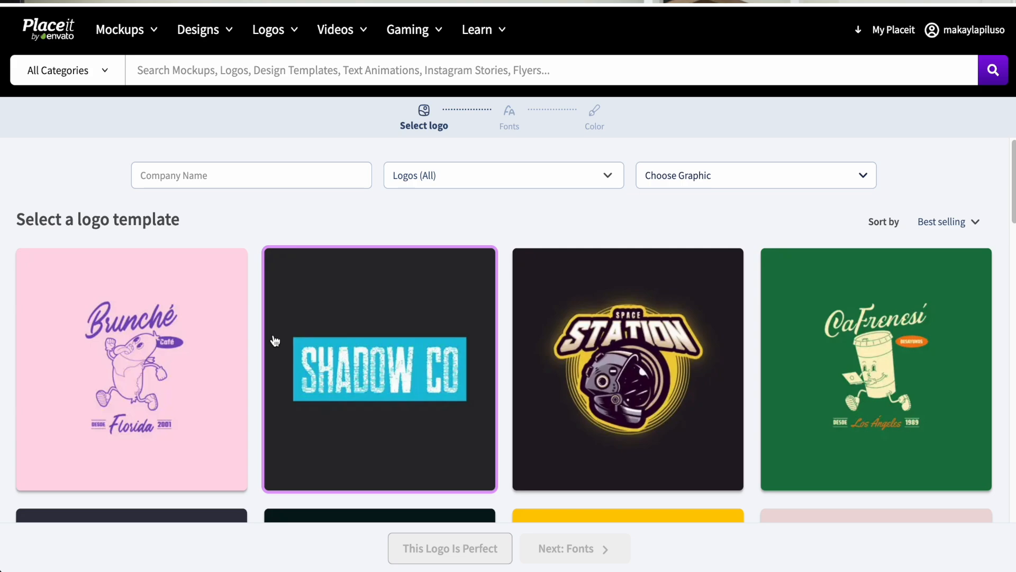
Browse the logo maker's templates and enter "Maks POD Shop" as the company name
left_click_drag(1011, 180, 638, 531)
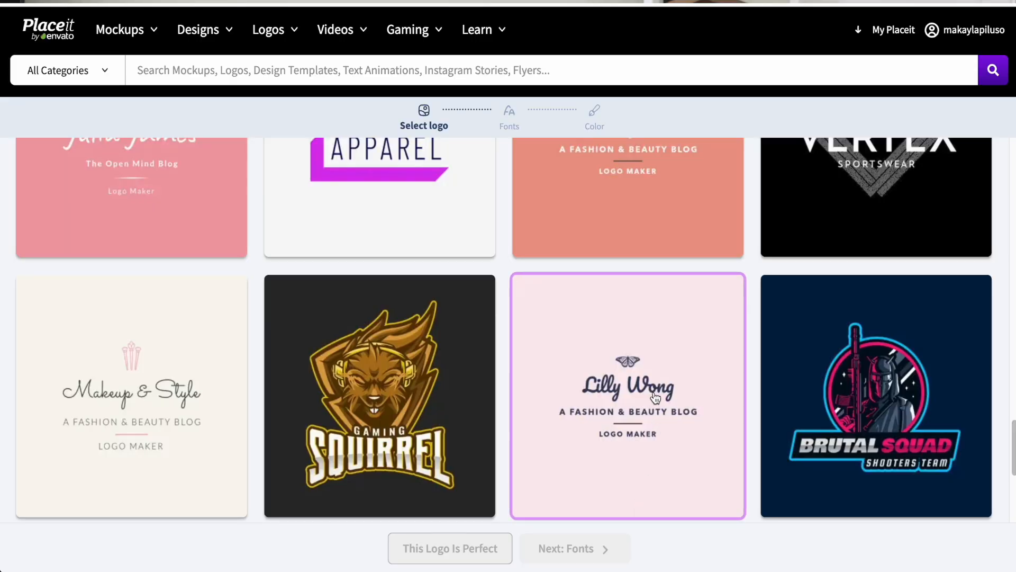
left_click(655, 398)
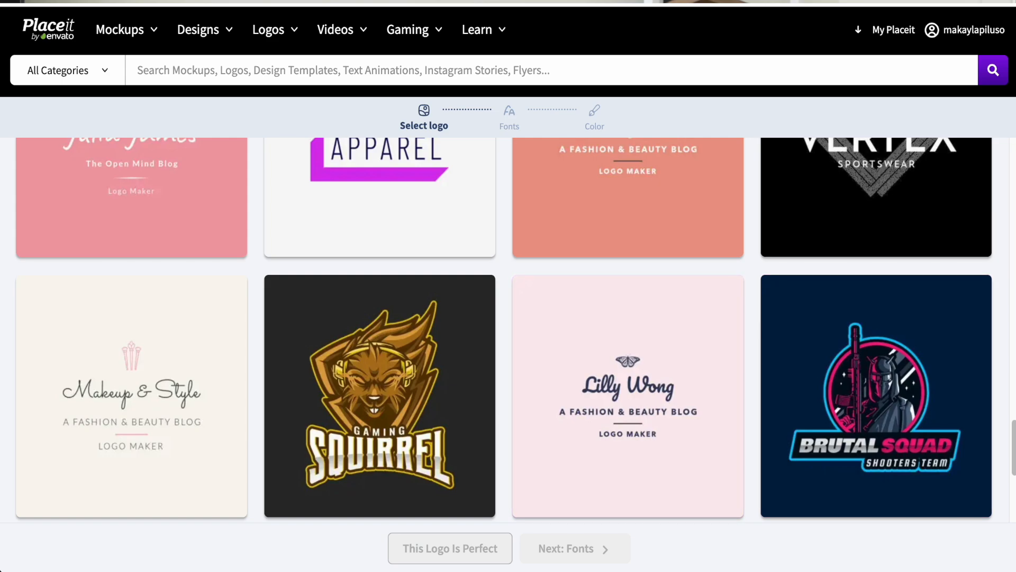
left_click_drag(1012, 467, 1004, 121)
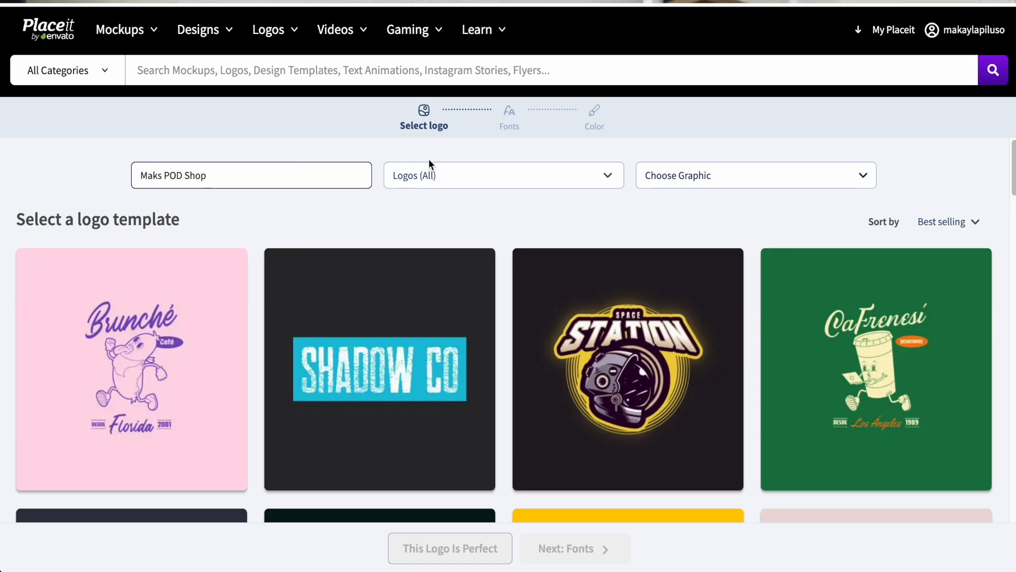
Search the logo graphics for "heart" and choose the dripping smiley heart
left_click(443, 186)
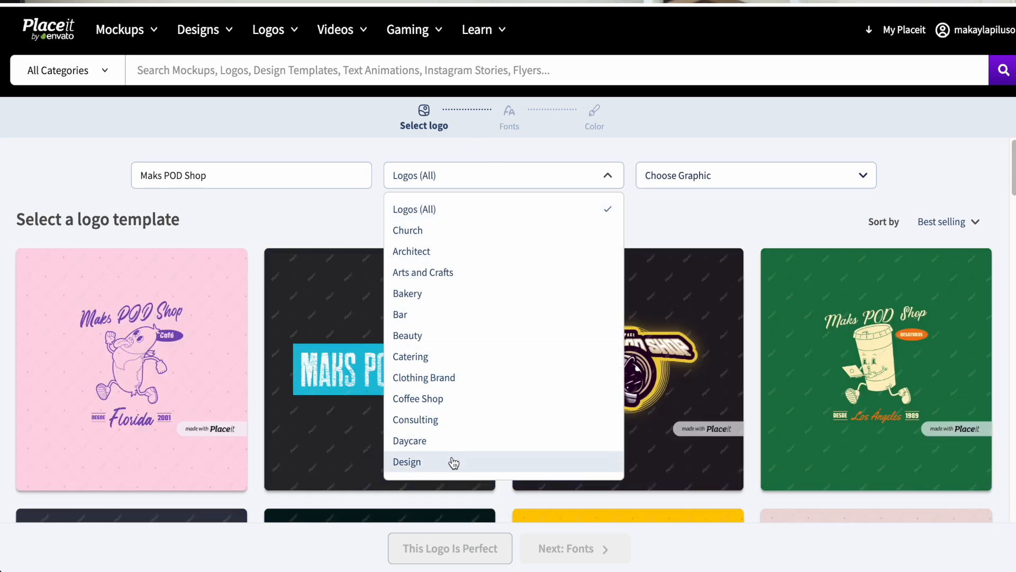
left_click(715, 184)
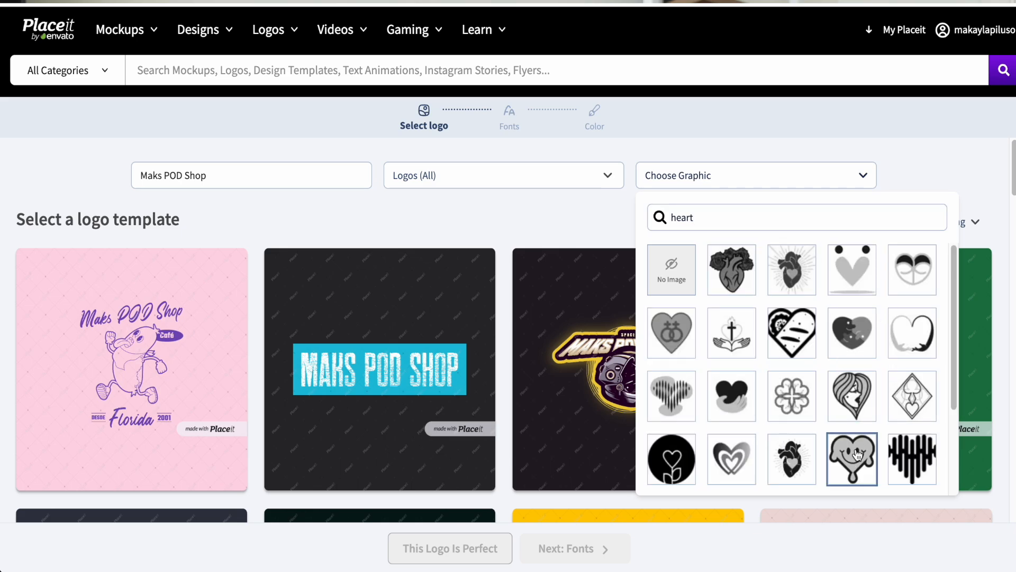
left_click(858, 455)
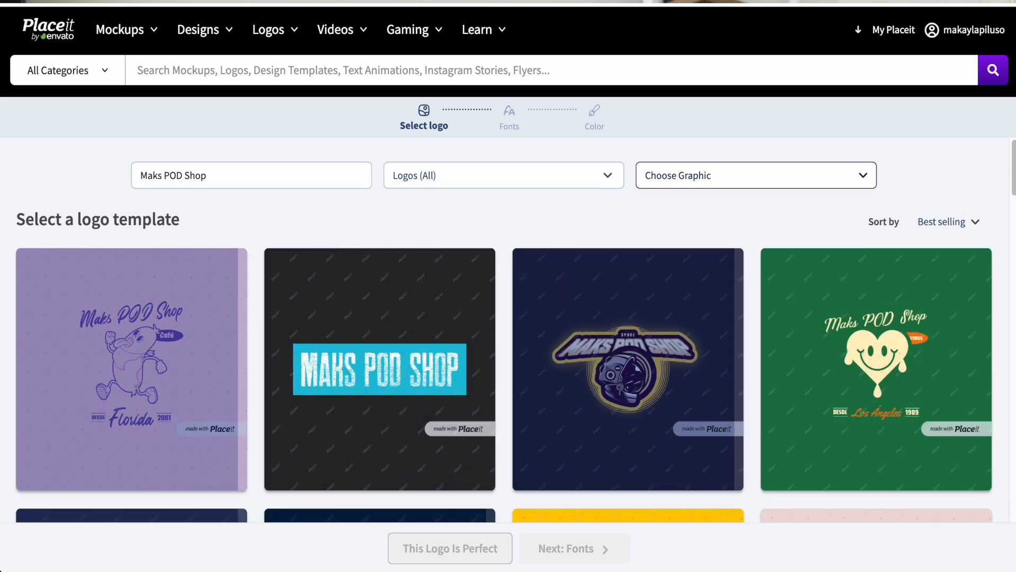
Select the black sportswear logo template and continue to the font selection
scroll(1012, 168, "down", 2)
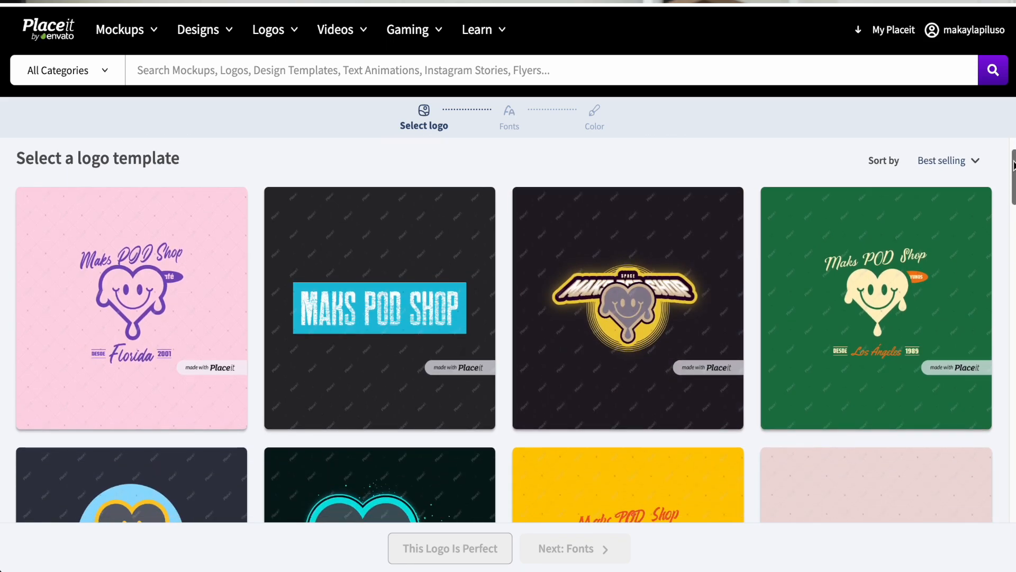
scroll(1013, 165, "down", 1)
scroll(1004, 175, "down", 1)
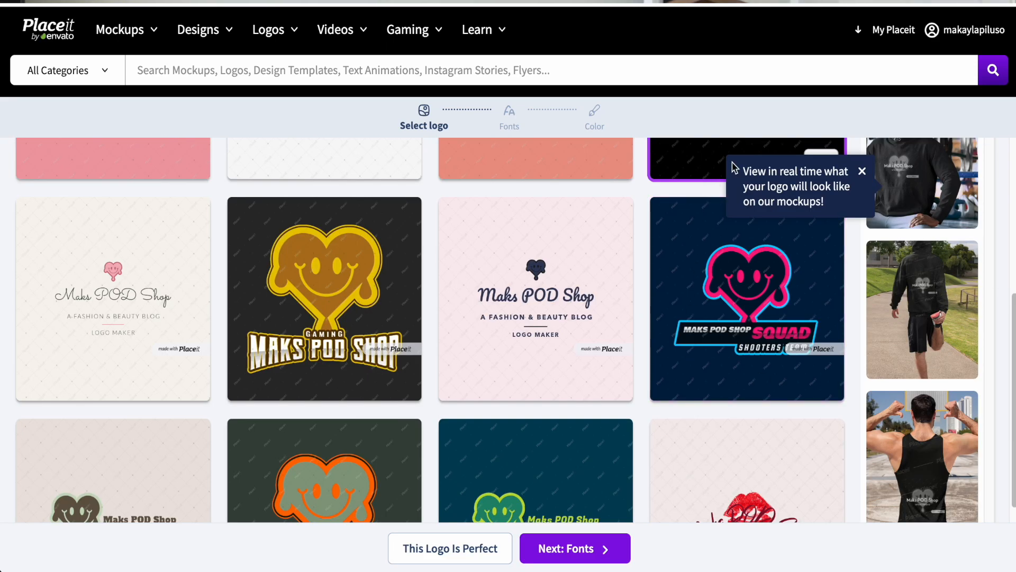
left_click(559, 551)
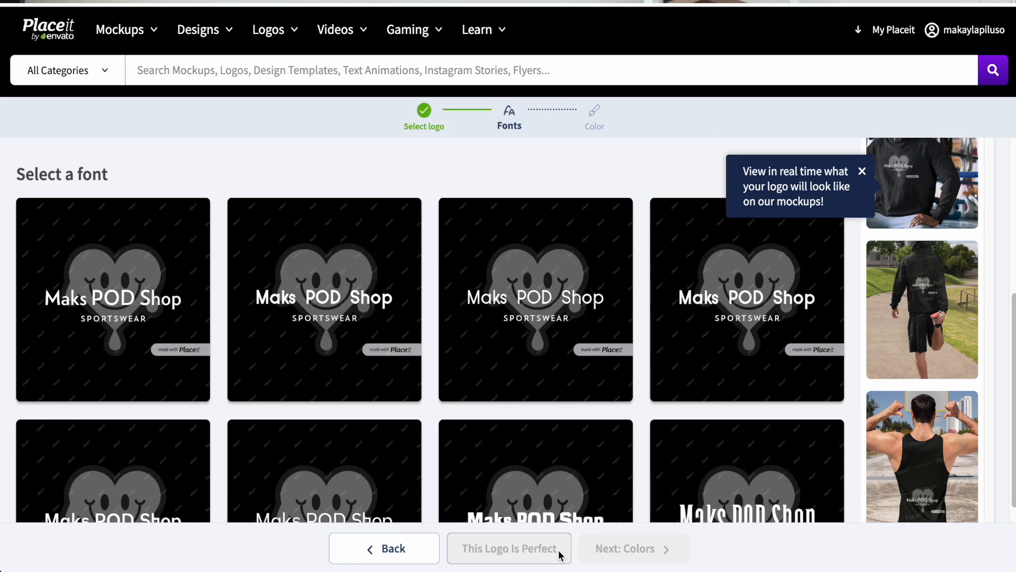
Dismiss the hint about the real-time mockup preview and set the logo's background color to white
left_click(863, 172)
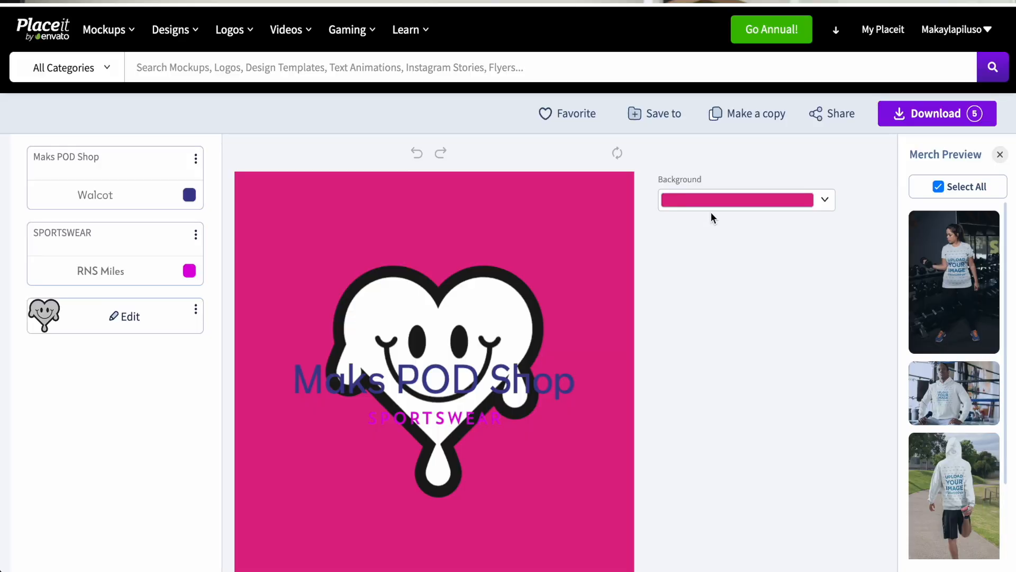
left_click(712, 201)
left_click(871, 410)
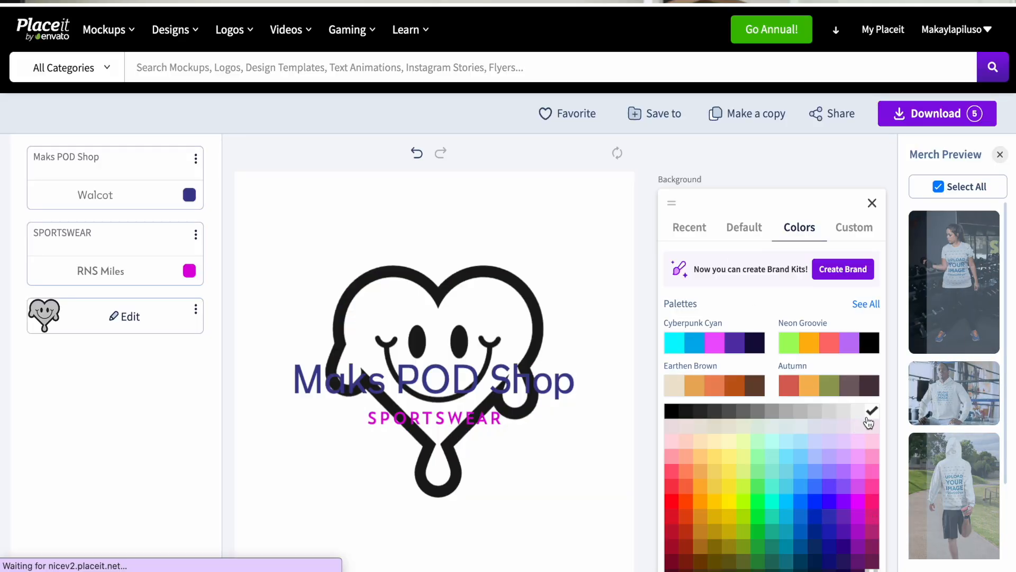
Try fonts such as Apollonia, Bouchers Sans and Dalton on the "Maks POD Shop" text and set it to Oldiest
left_click(150, 188)
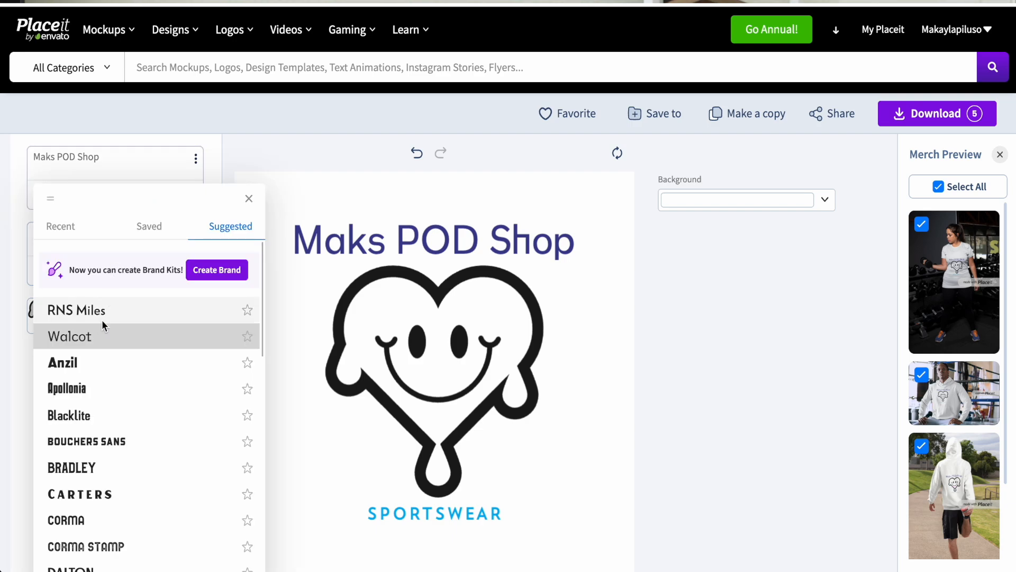
left_click(93, 390)
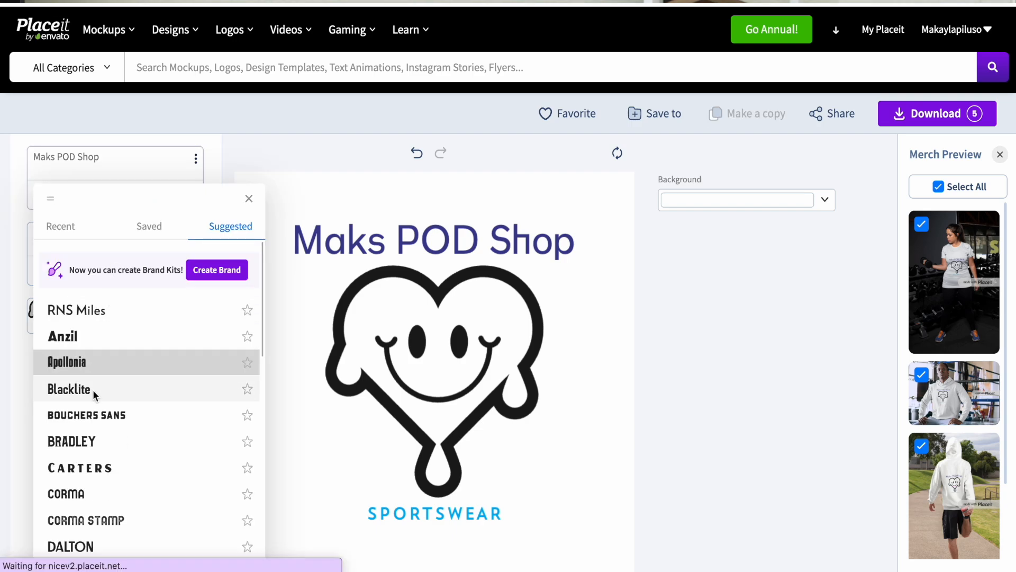
left_click(104, 462)
left_click(113, 421)
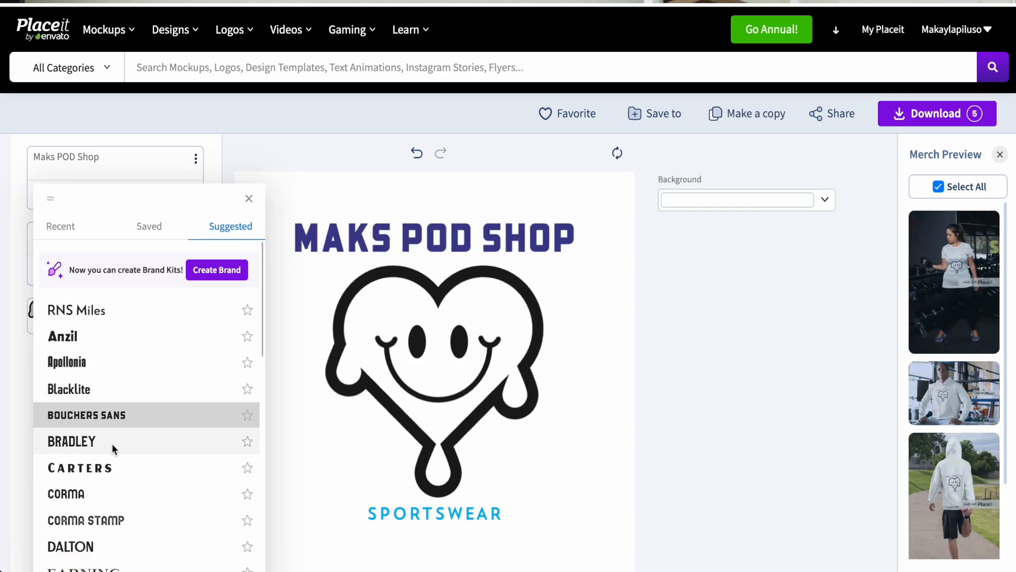
left_click(112, 520)
left_click(109, 544)
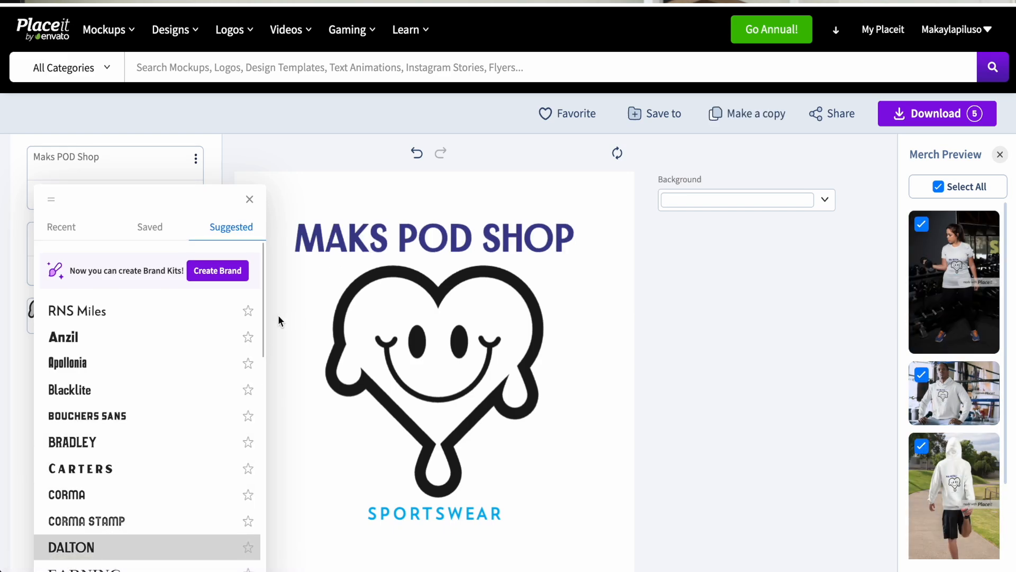
scroll(228, 464, "down", 10)
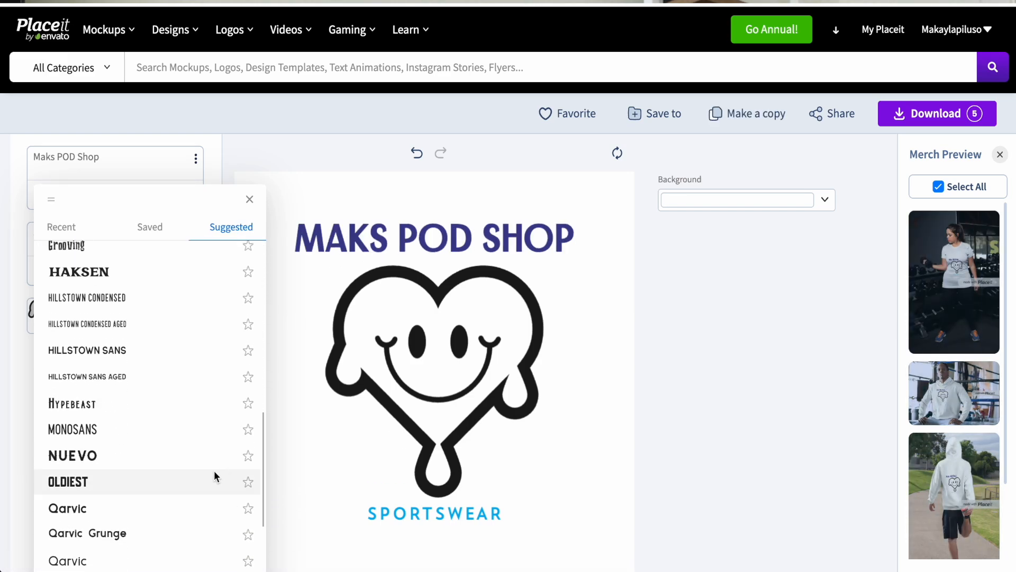
left_click(214, 471)
left_click(649, 325)
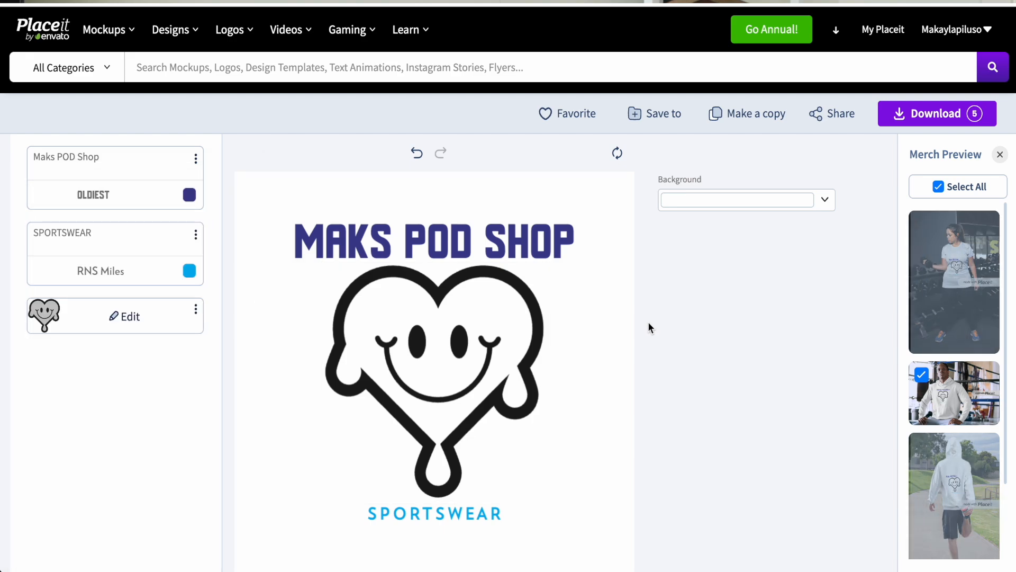